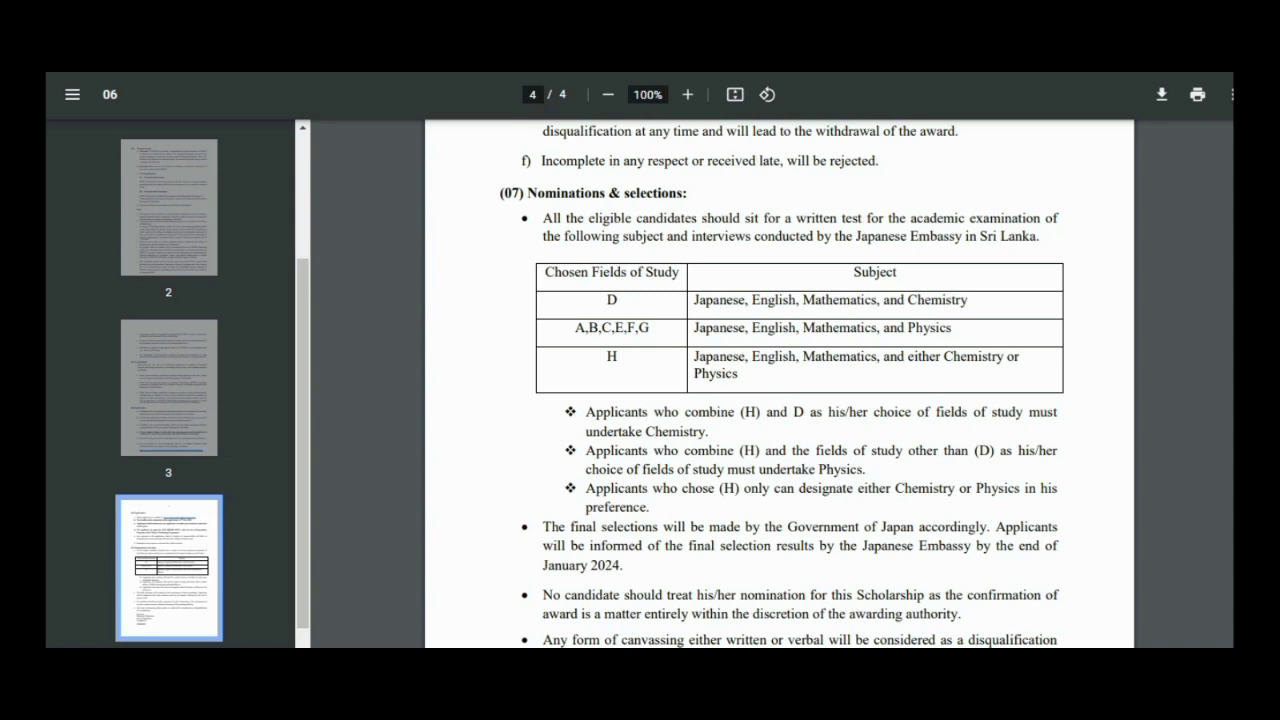
# - Leave the Kosen notice PDF and open the MEXT 2024 Undergraduate Students notice instead
pyautogui.scroll(-2, 1140, 617)
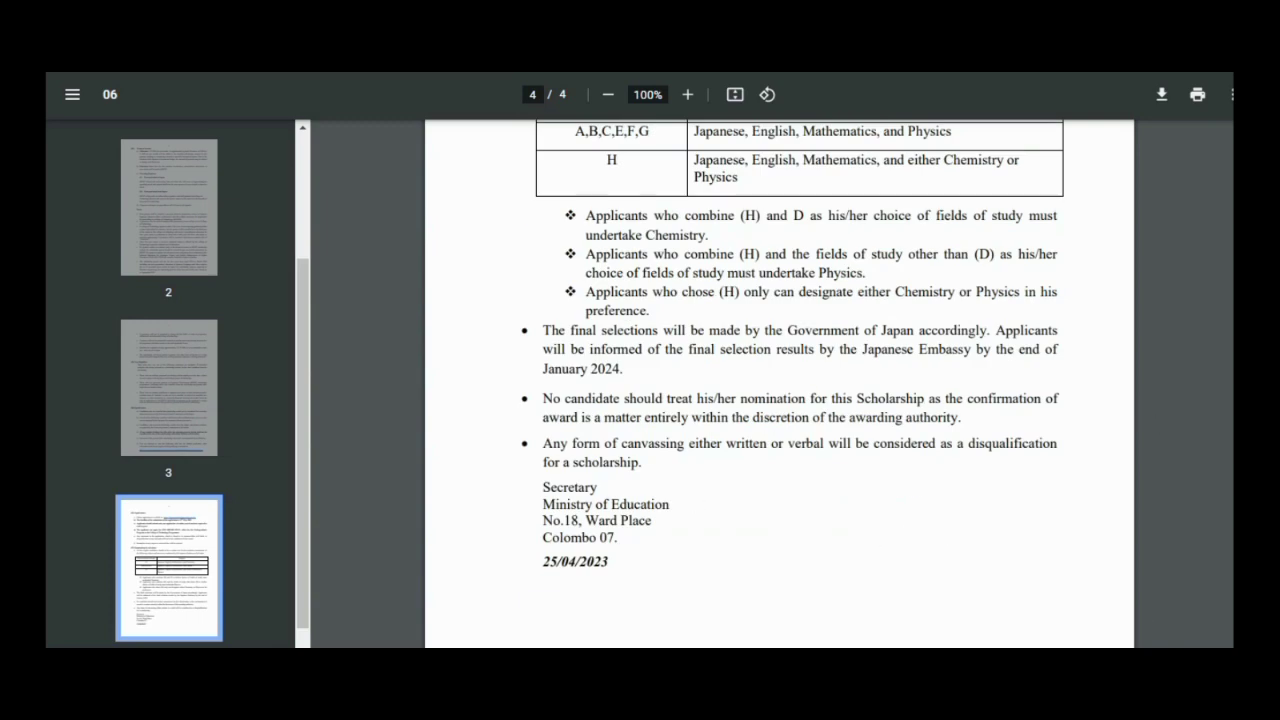
pyautogui.scroll(4, 780, 380)
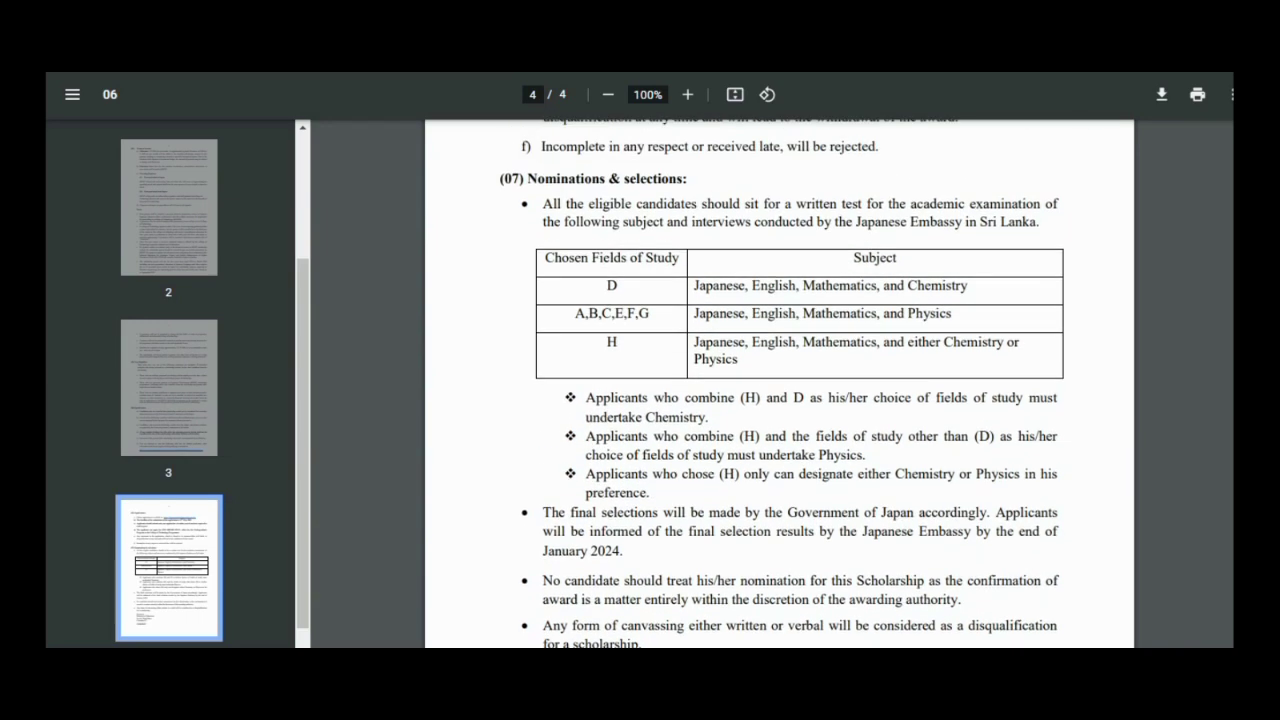
pyautogui.scroll(12, 780, 380)
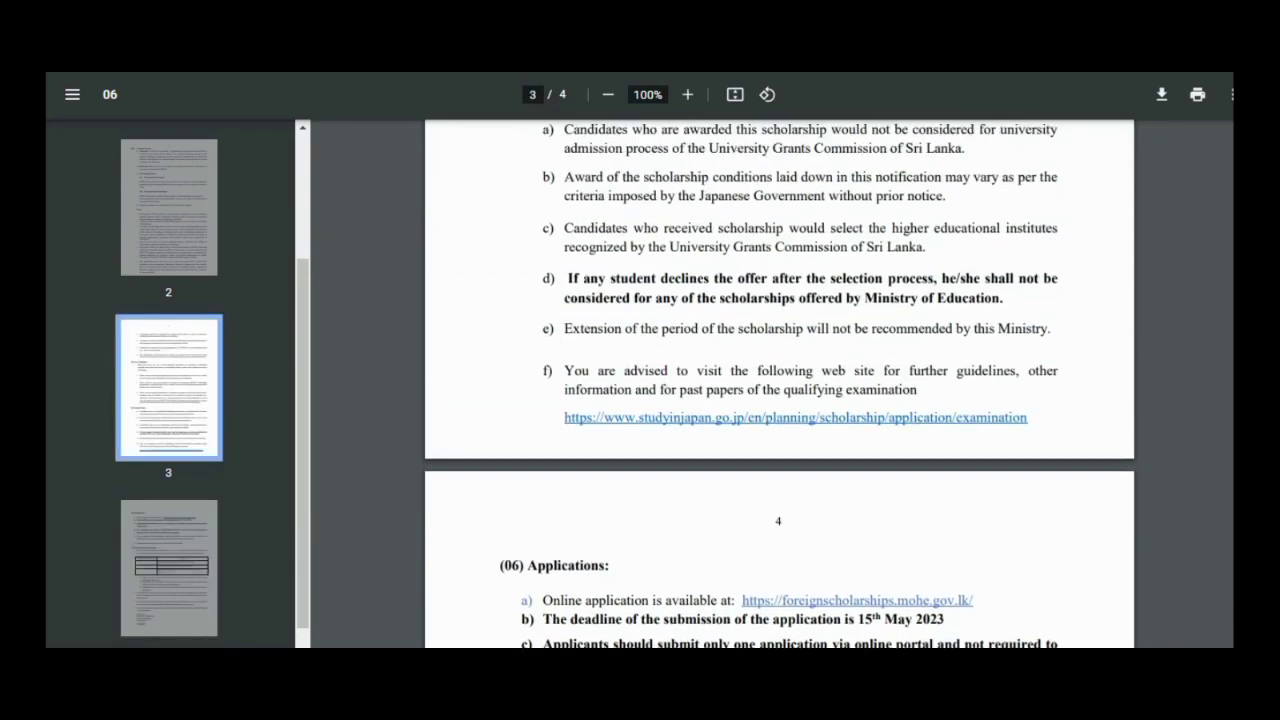
pyautogui.scroll(15, 780, 380)
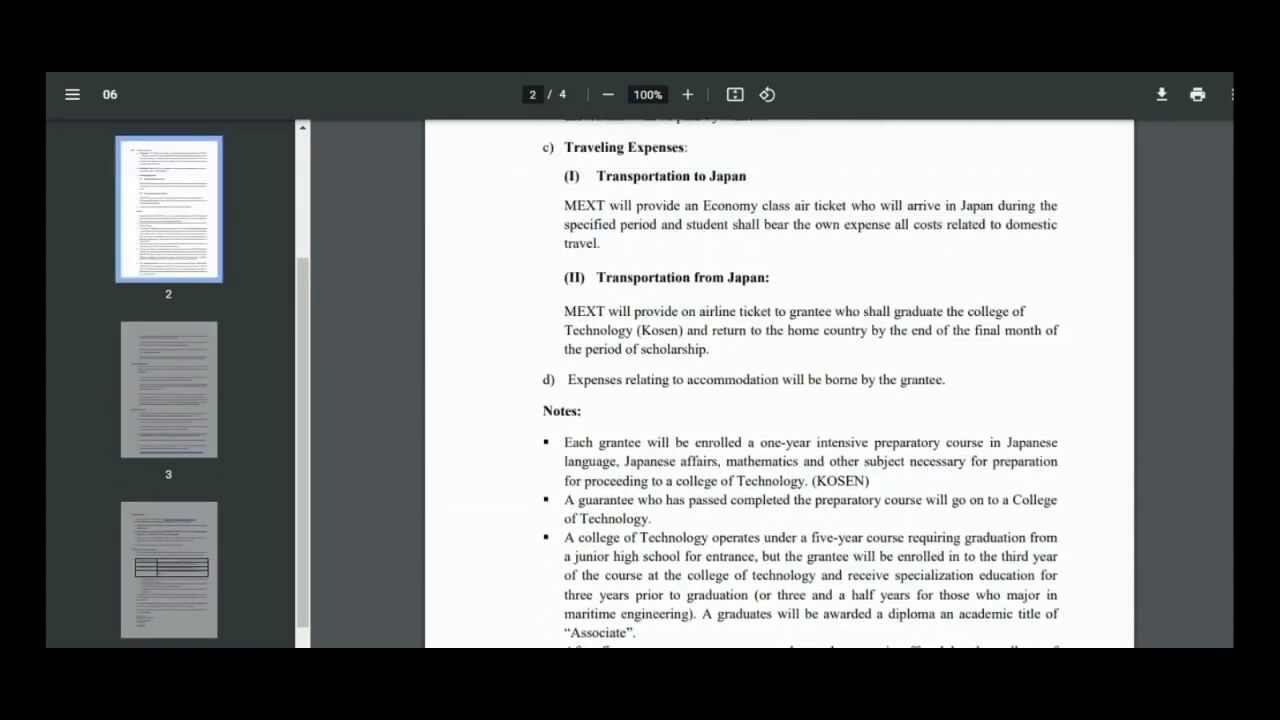
pyautogui.scroll(5, 780, 380)
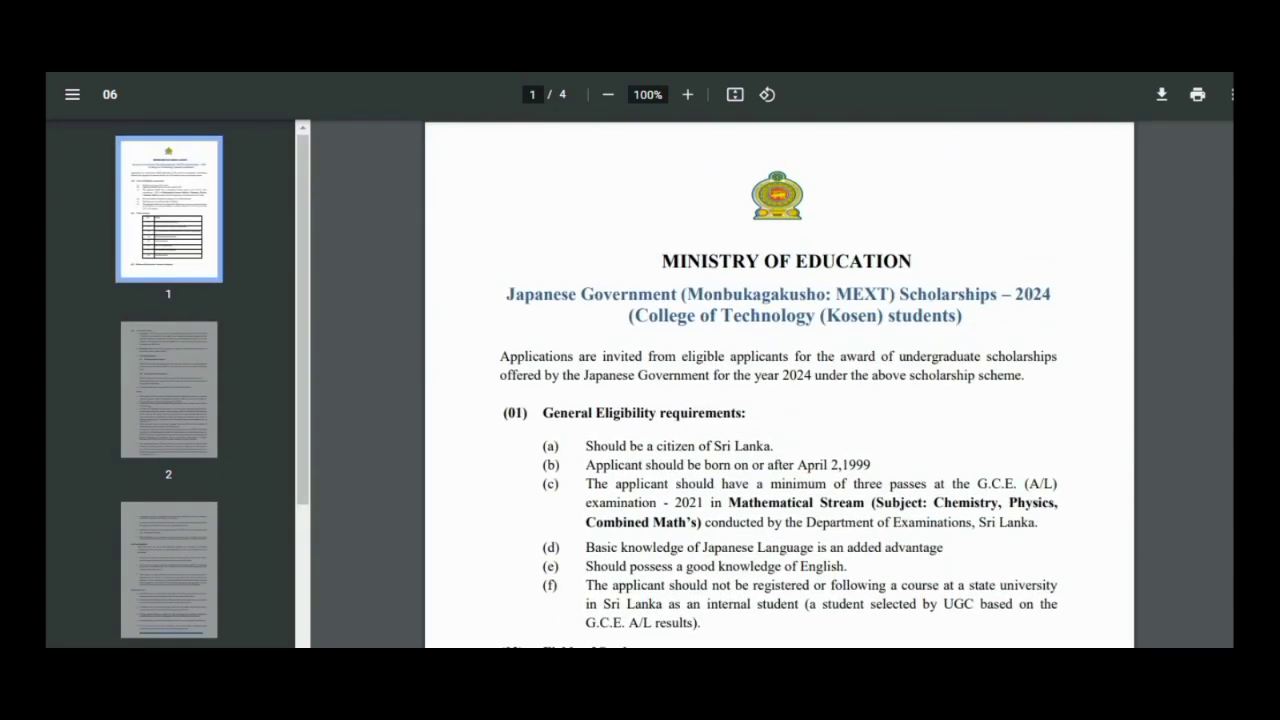
pyautogui.hotkey('ctrl', 'w')
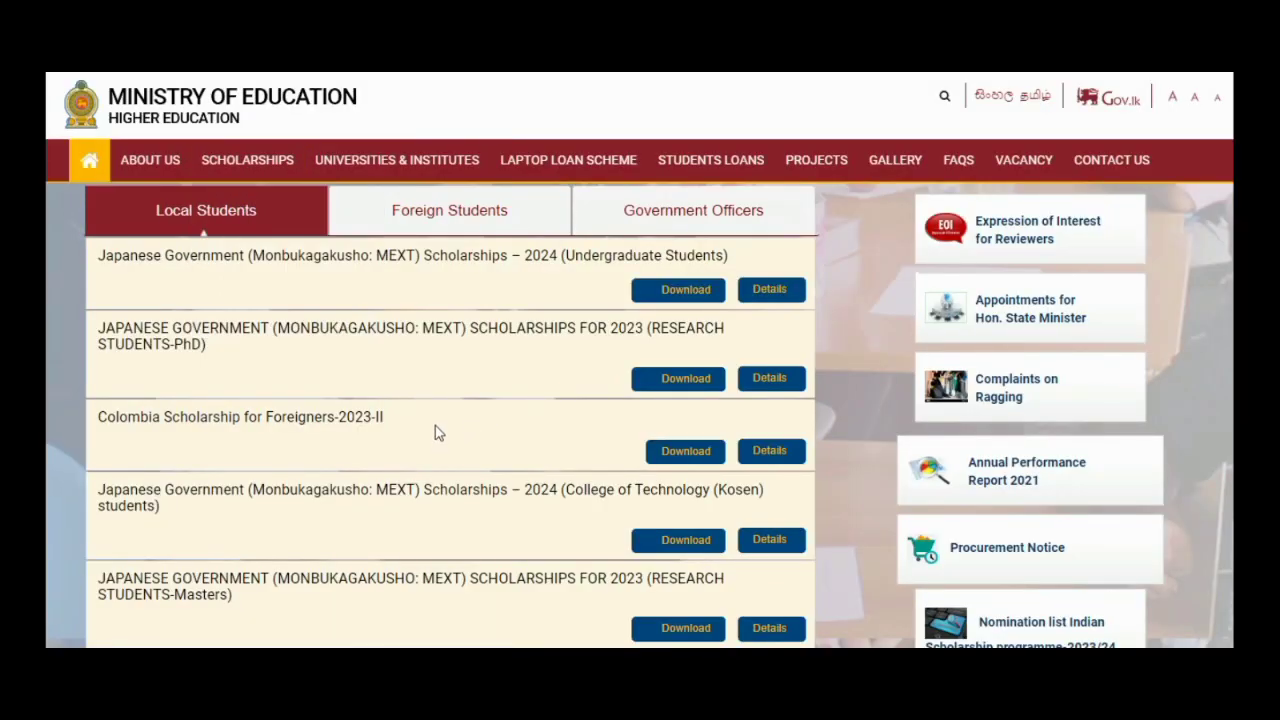
pyautogui.click(676, 291)
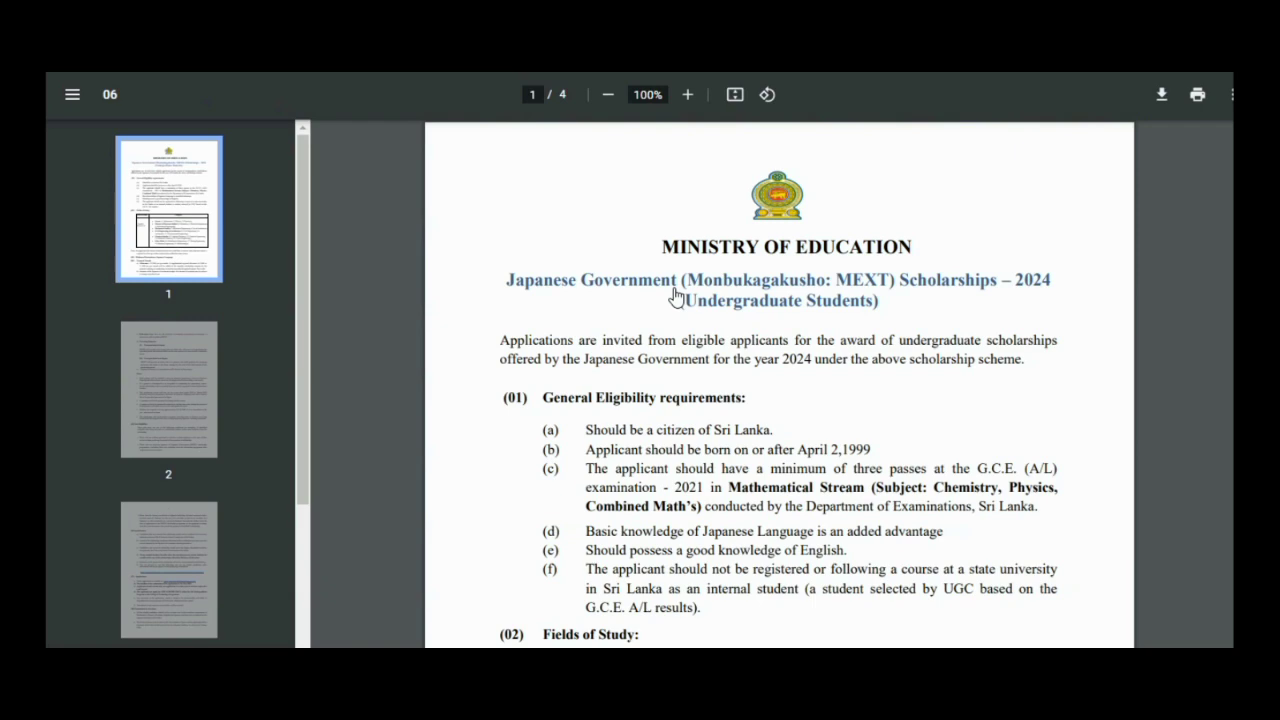
# - Read the undergraduate notice and follow its foreignscholarships.mohe.gov.lk application link
pyautogui.scroll(-5, 676, 296)
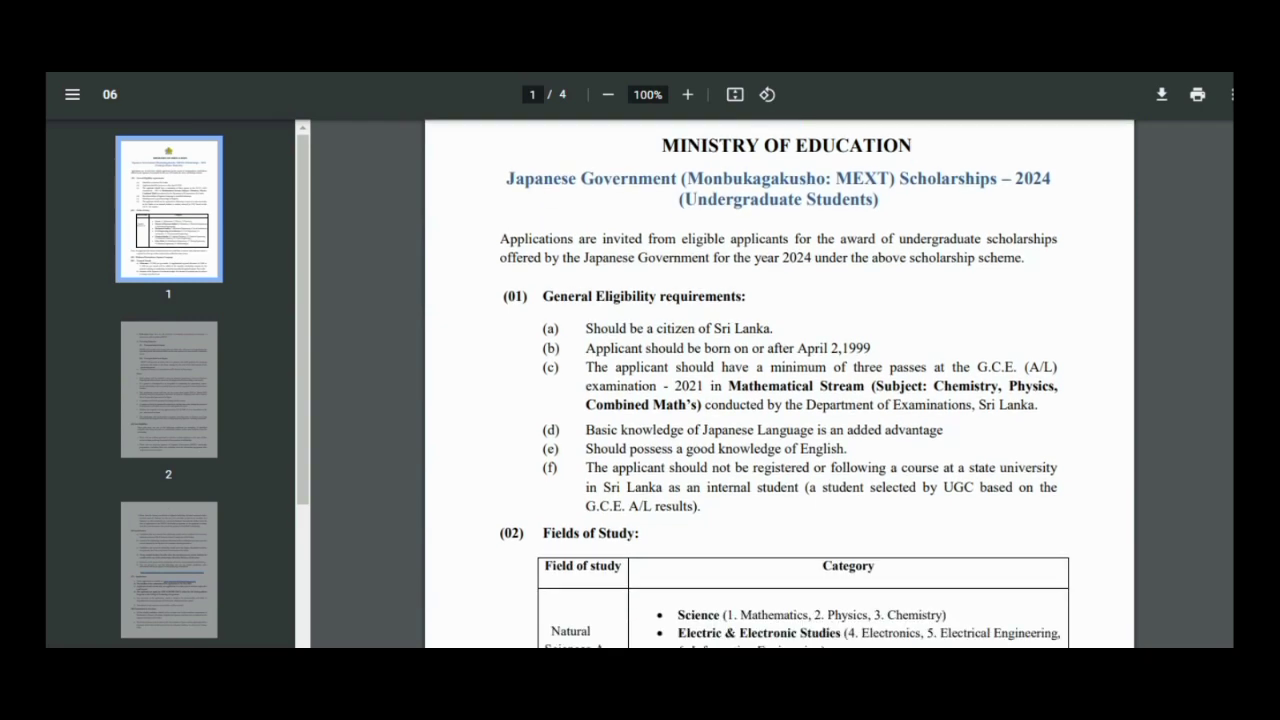
pyautogui.scroll(-3, 779, 383)
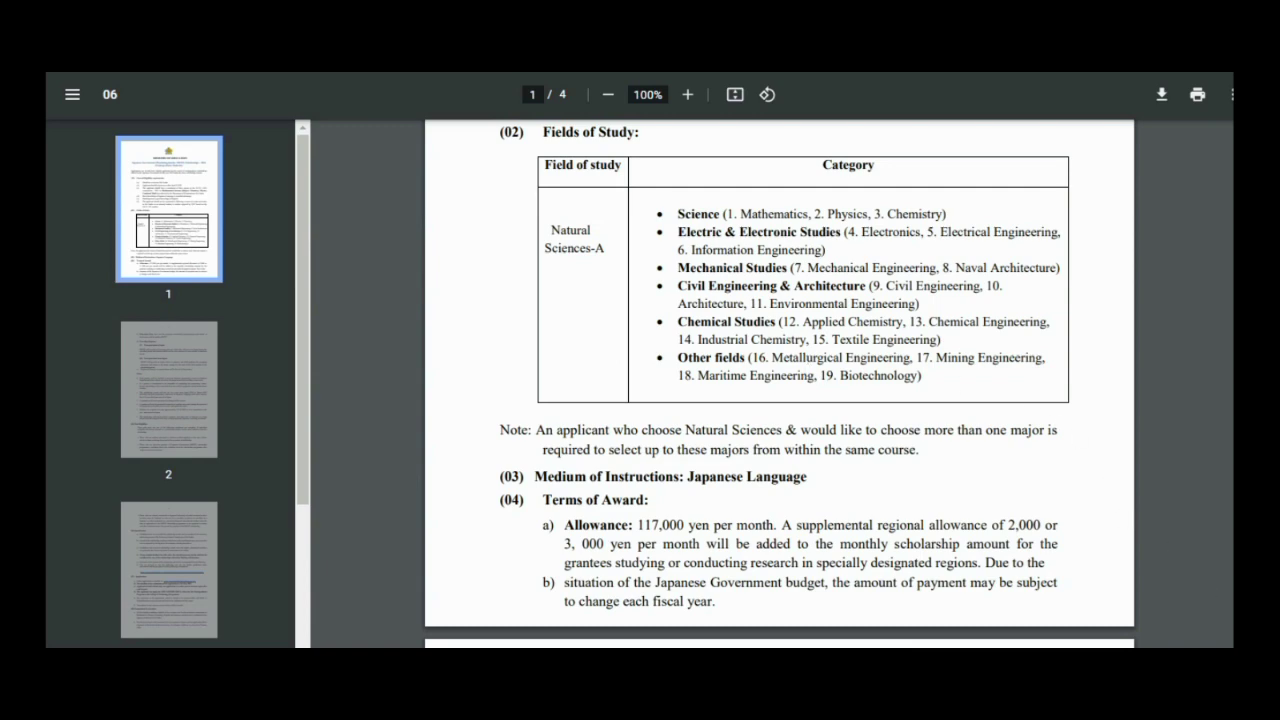
pyautogui.scroll(-20, 779, 380)
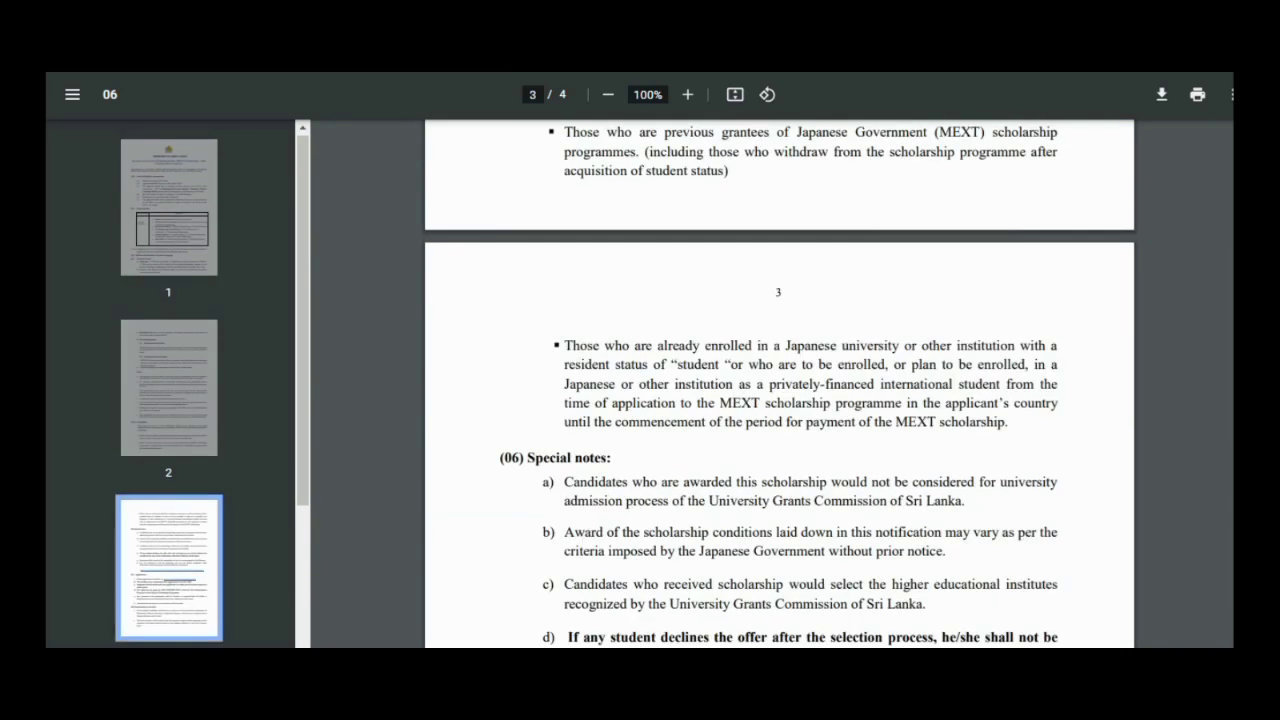
pyautogui.scroll(5, 779, 380)
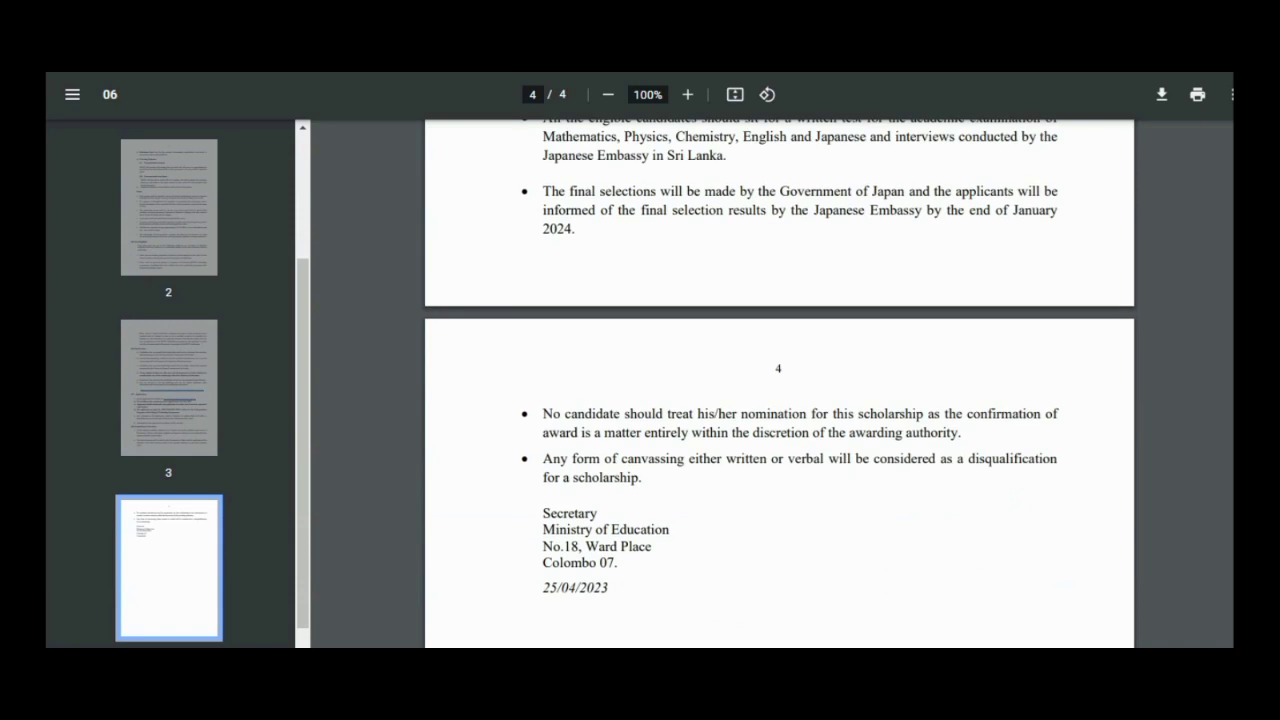
pyautogui.scroll(5, 779, 380)
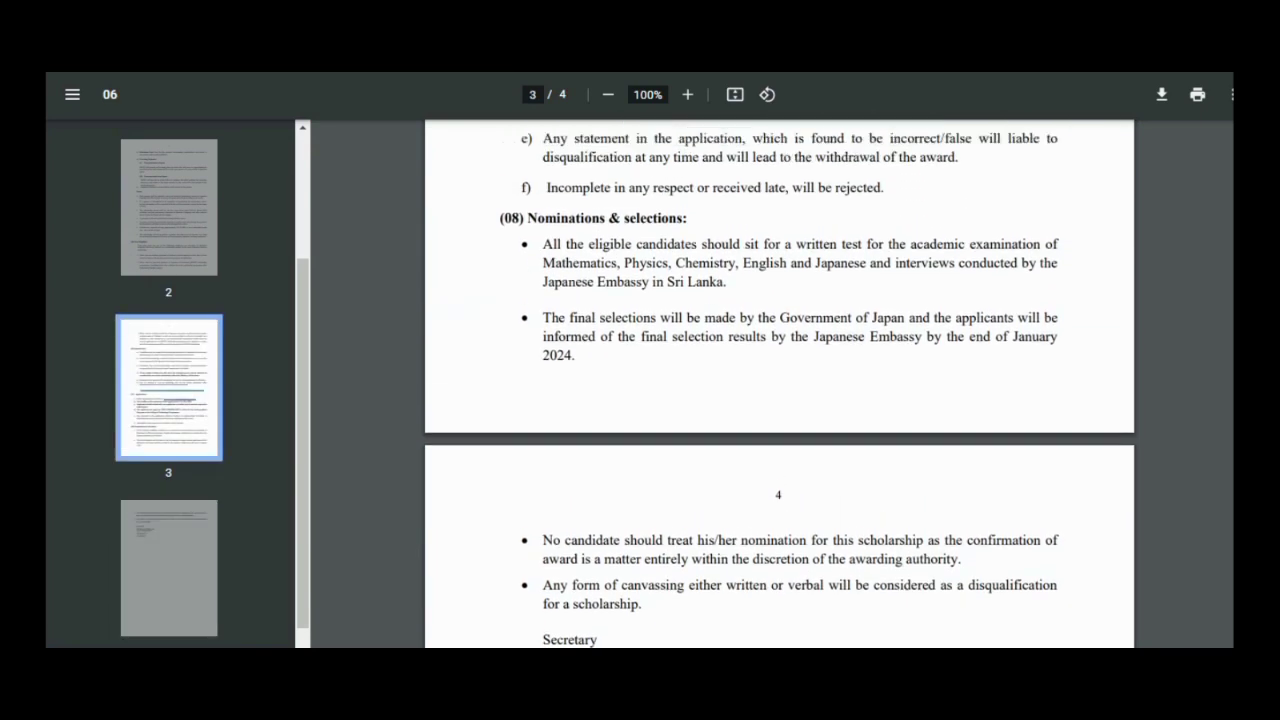
pyautogui.scroll(5, 779, 380)
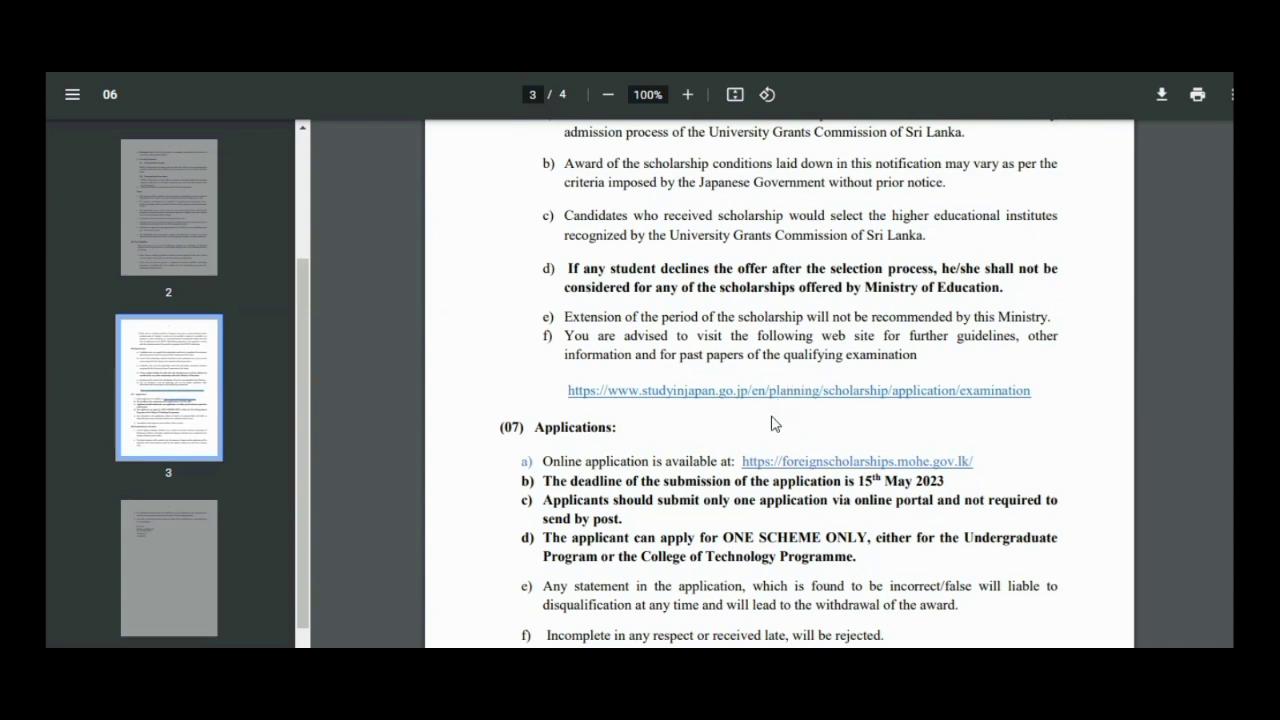
pyautogui.click(804, 462)
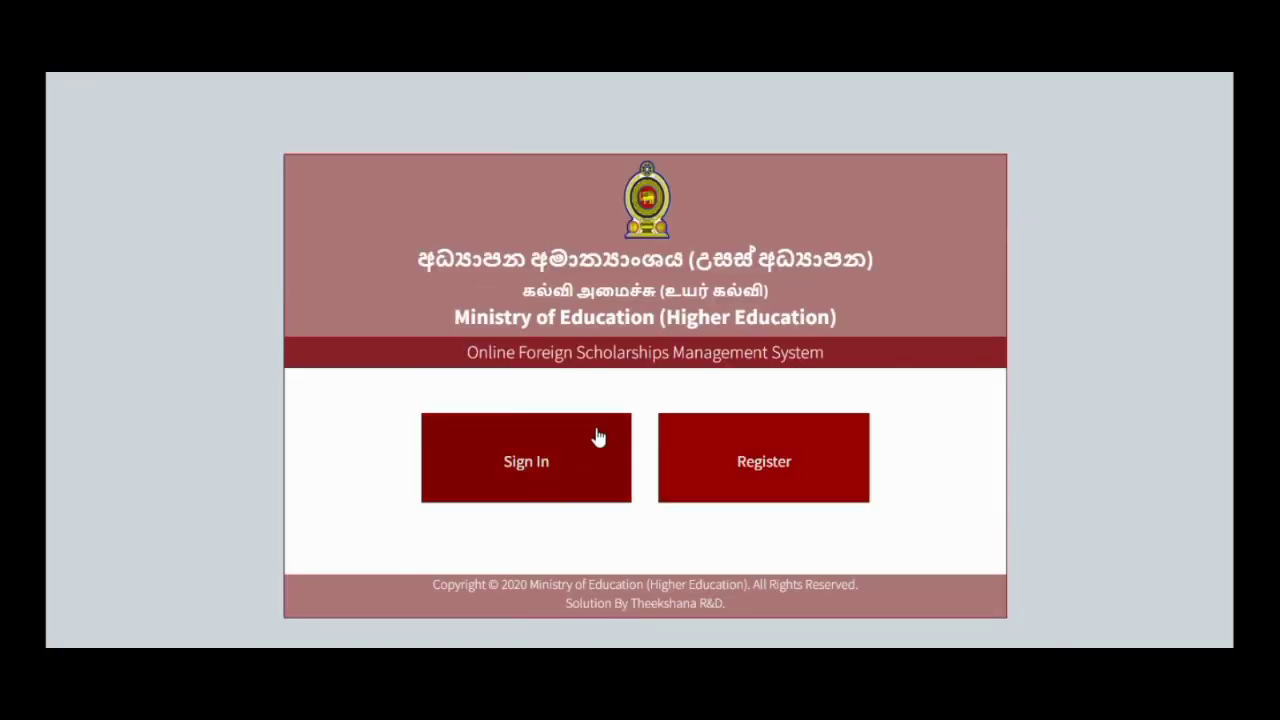
# - Start a new applicant registration on the scholarships portal
pyautogui.click(725, 476)
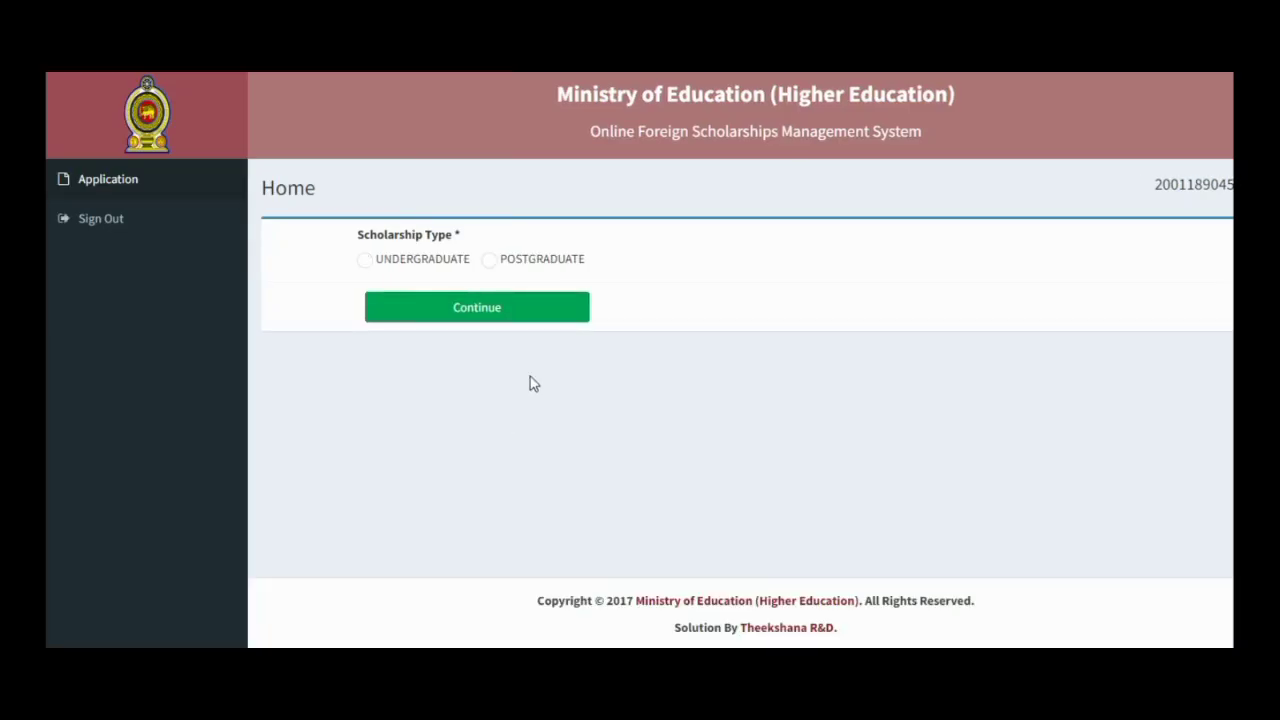
# - Choose UNDERGRADUATE with the MEXT Undergraduate Students Scholarships 2023/24 program and continue
pyautogui.click(365, 260)
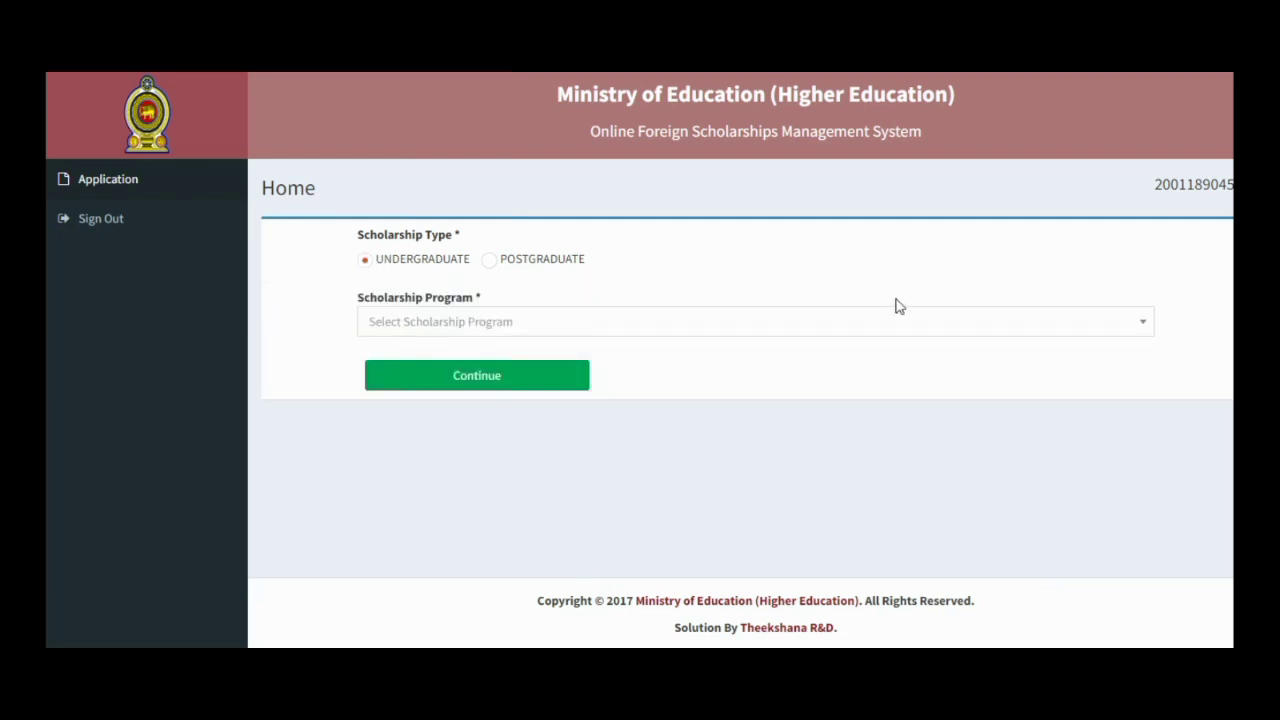
pyautogui.click(1144, 334)
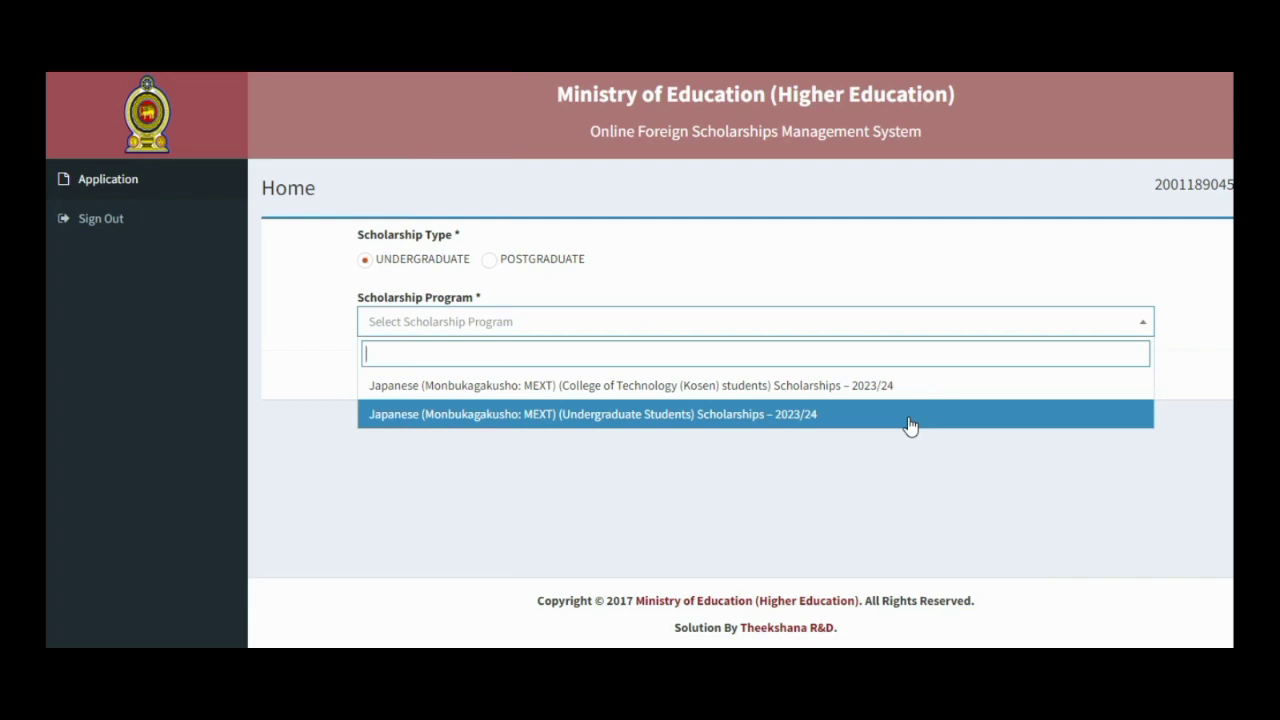
pyautogui.click(910, 426)
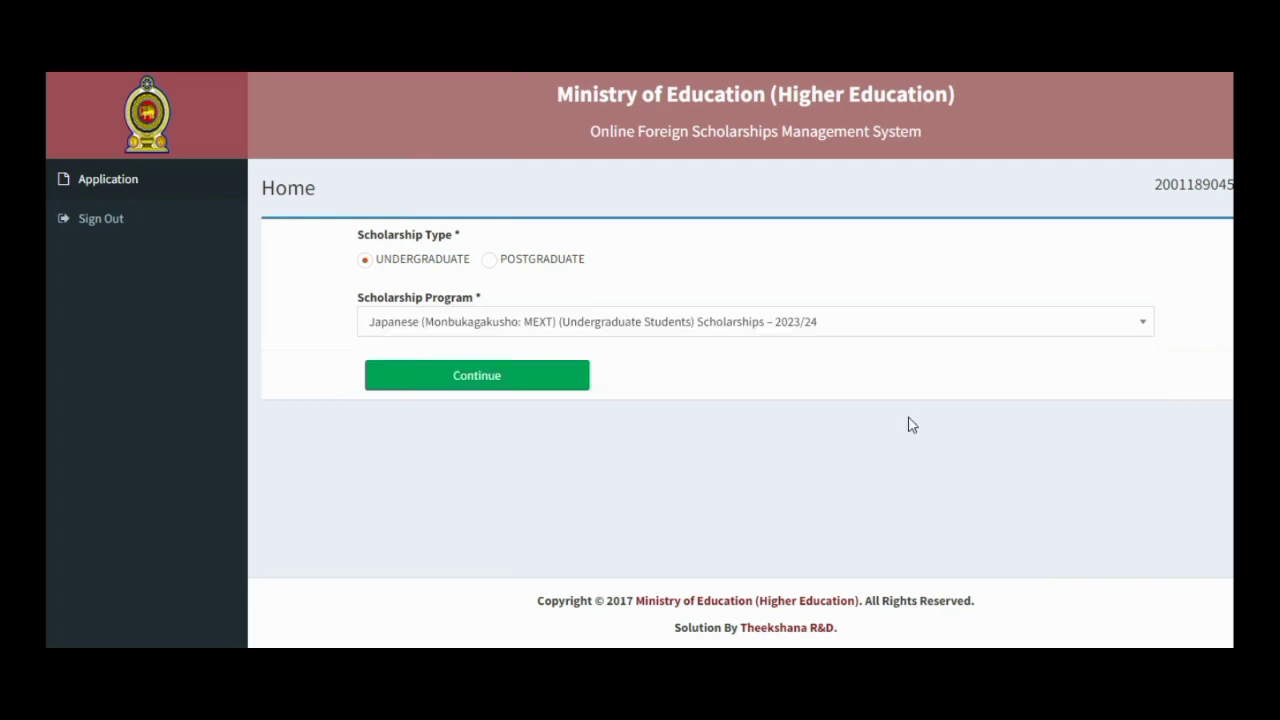
pyautogui.click(525, 386)
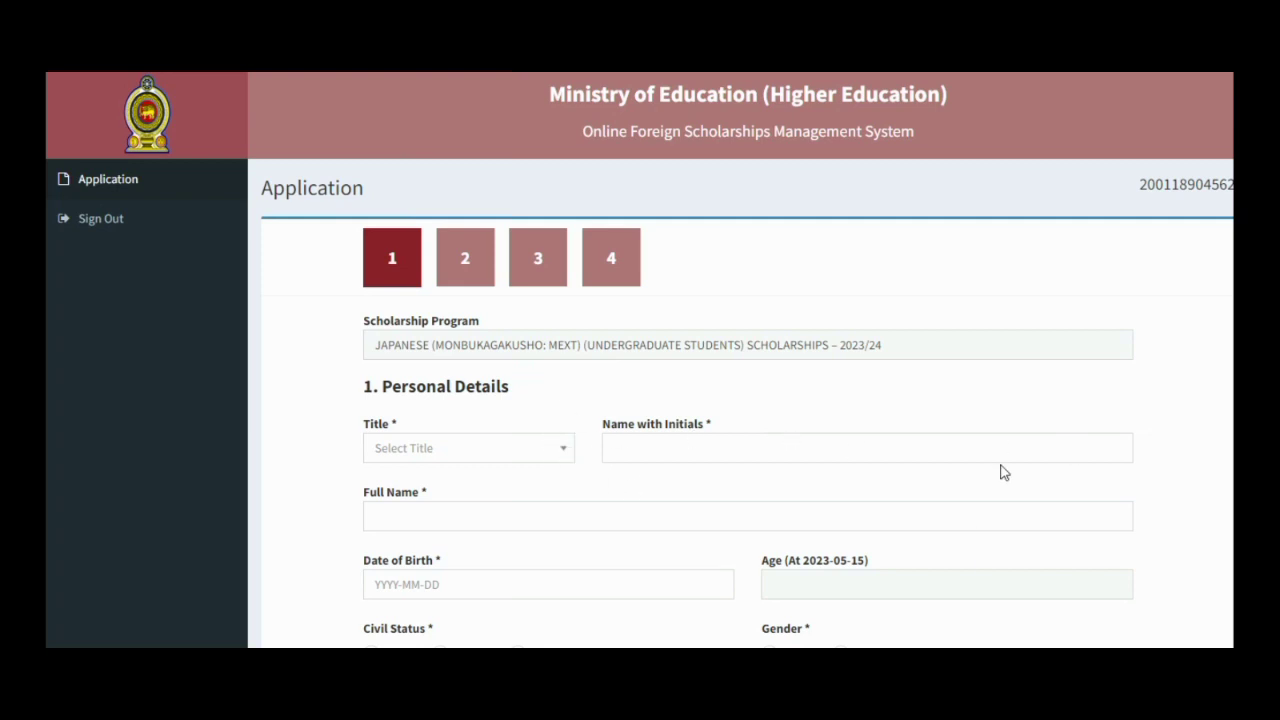
# - Set the title to MR. and enter the applicant's name with initials and full name
pyautogui.scroll(-2, 1004, 472)
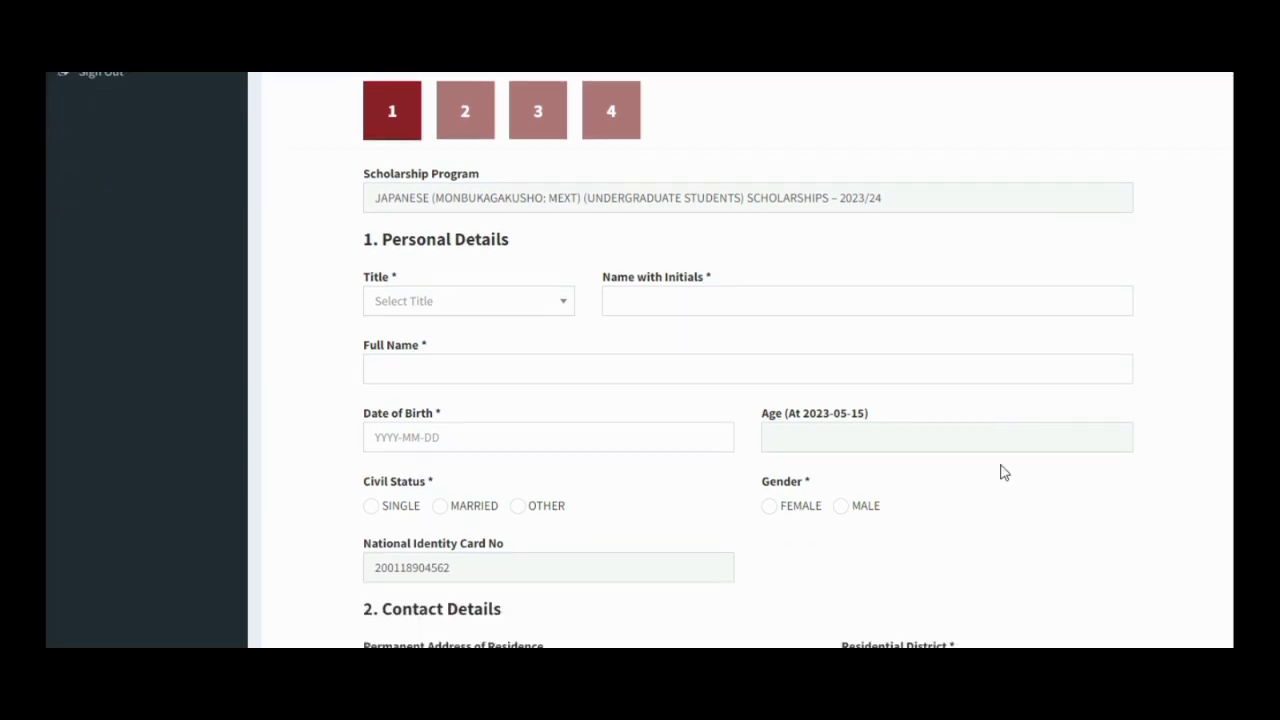
pyautogui.scroll(1, 1004, 472)
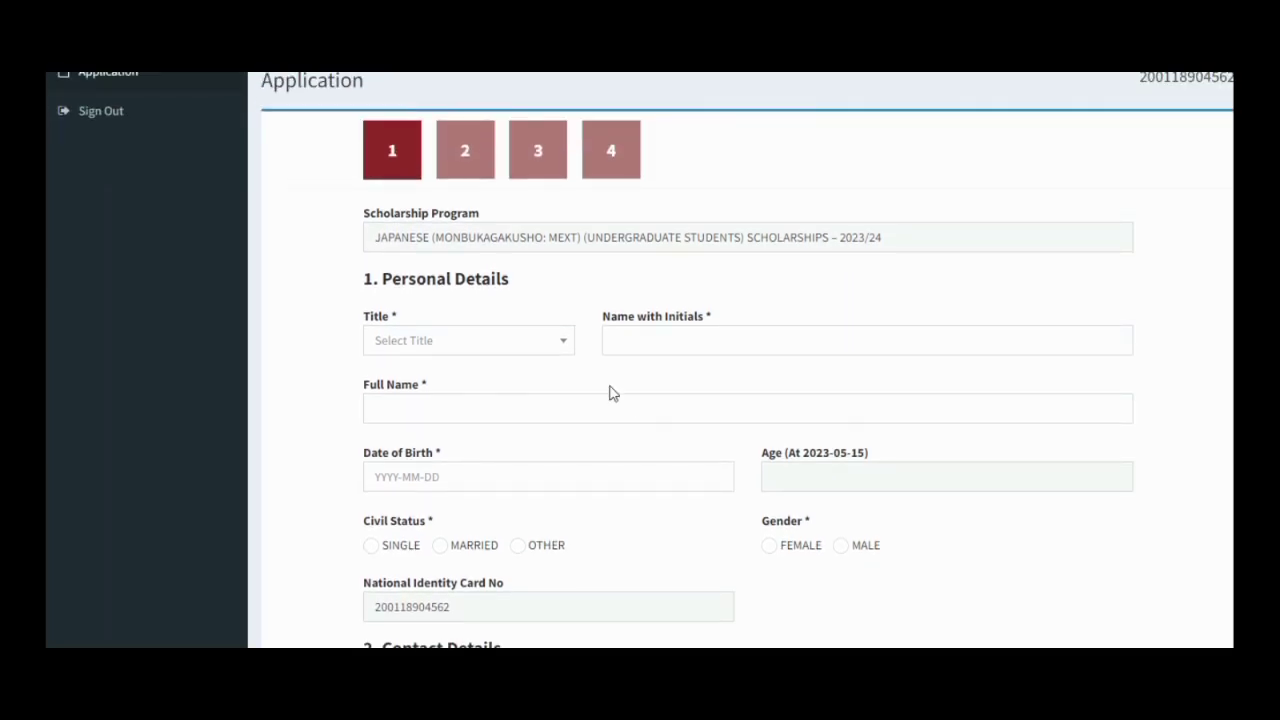
pyautogui.click(566, 343)
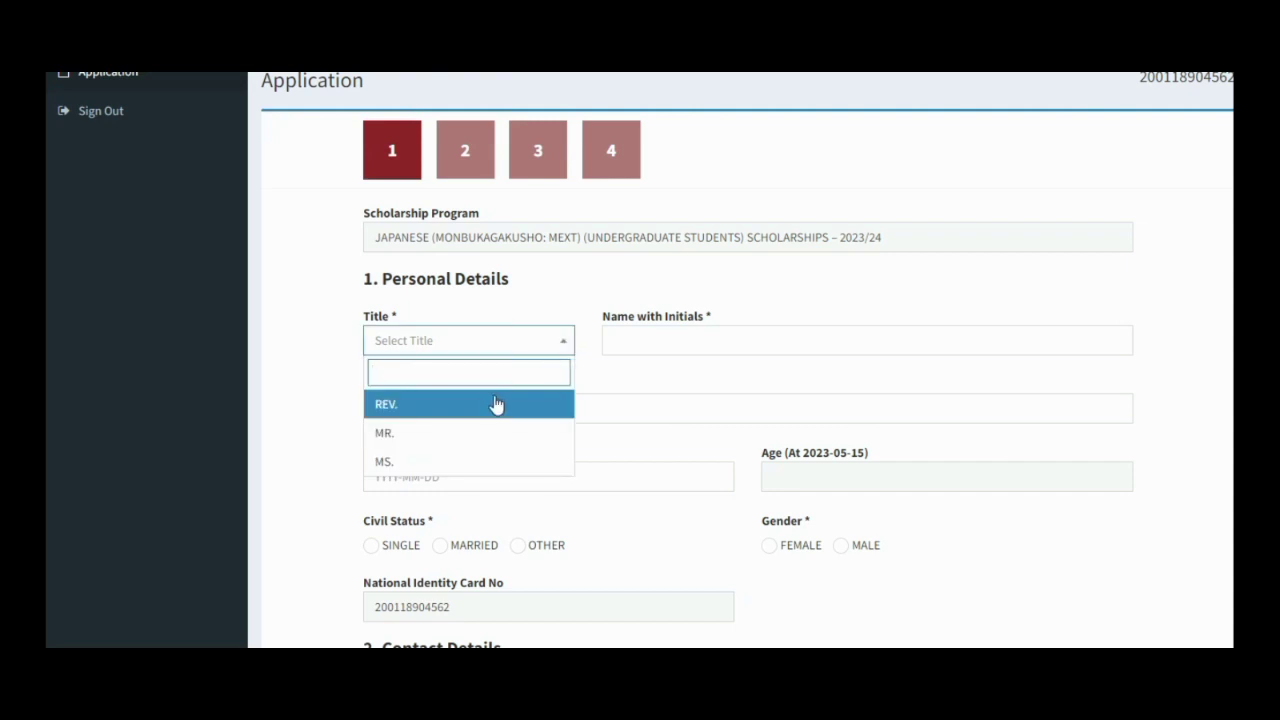
pyautogui.click(461, 436)
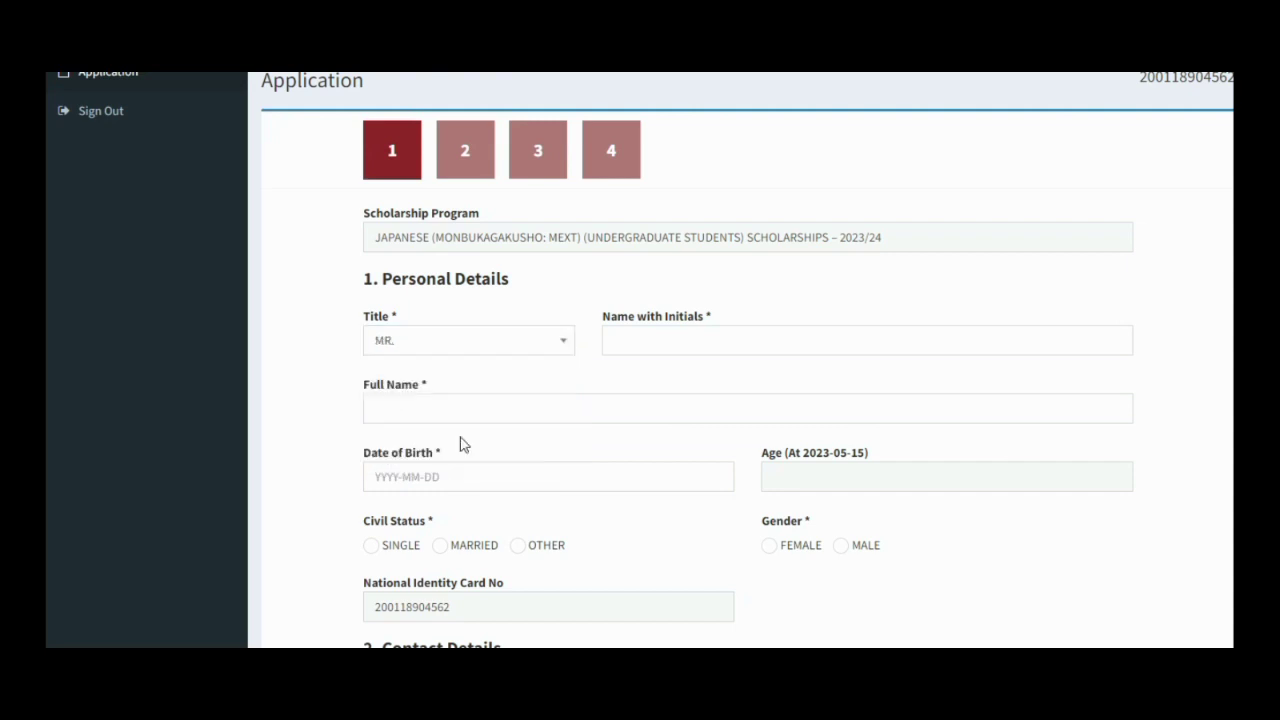
pyautogui.click(646, 337)
pyautogui.write('PE')
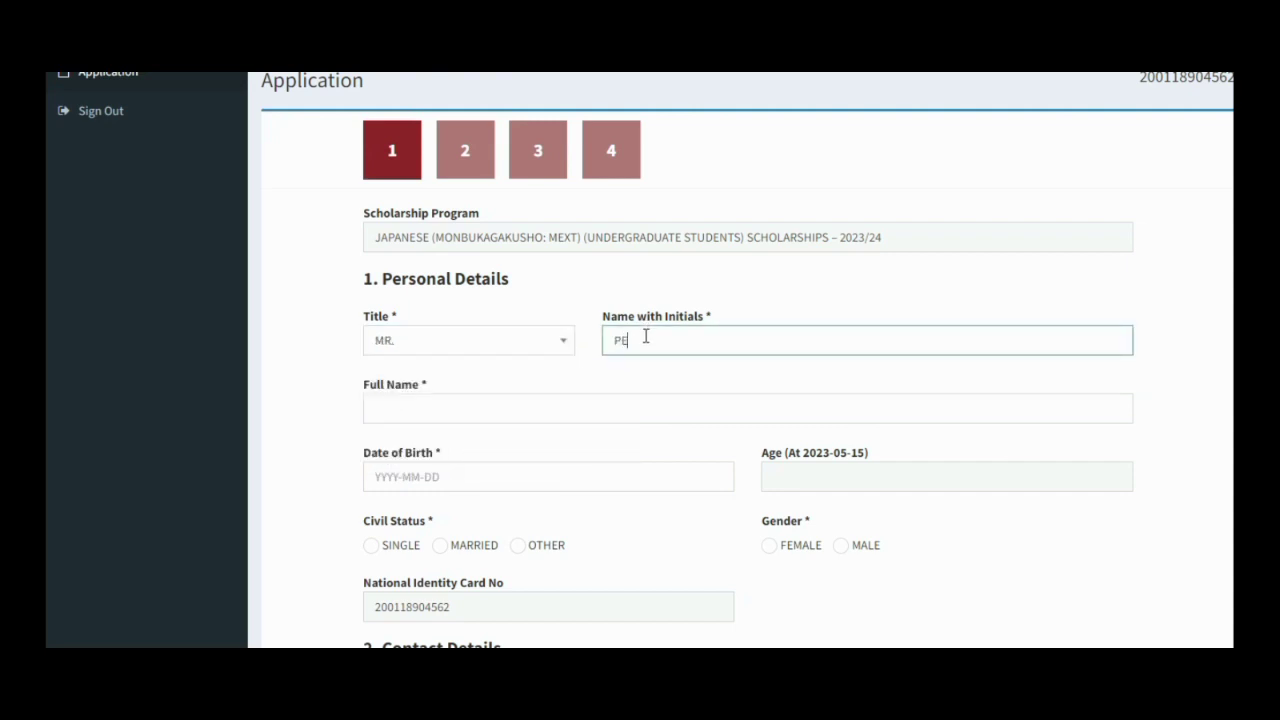
pyautogui.write('RERA')
pyautogui.click(531, 407)
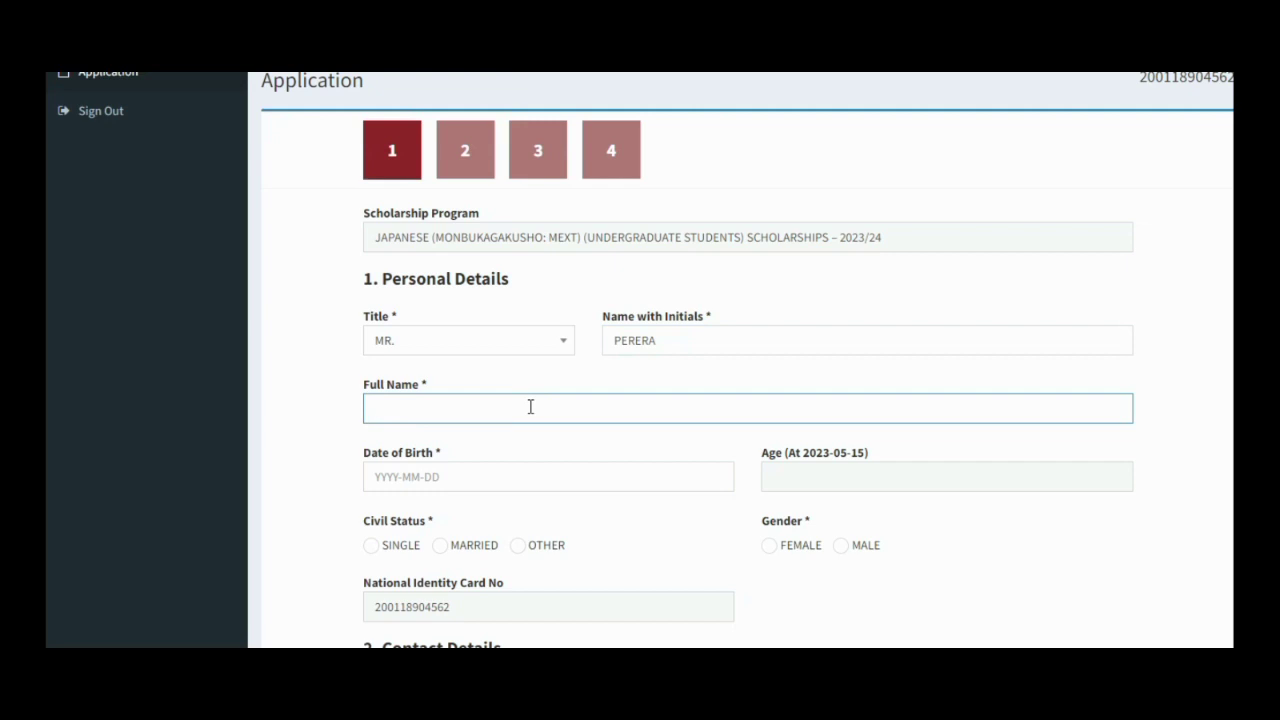
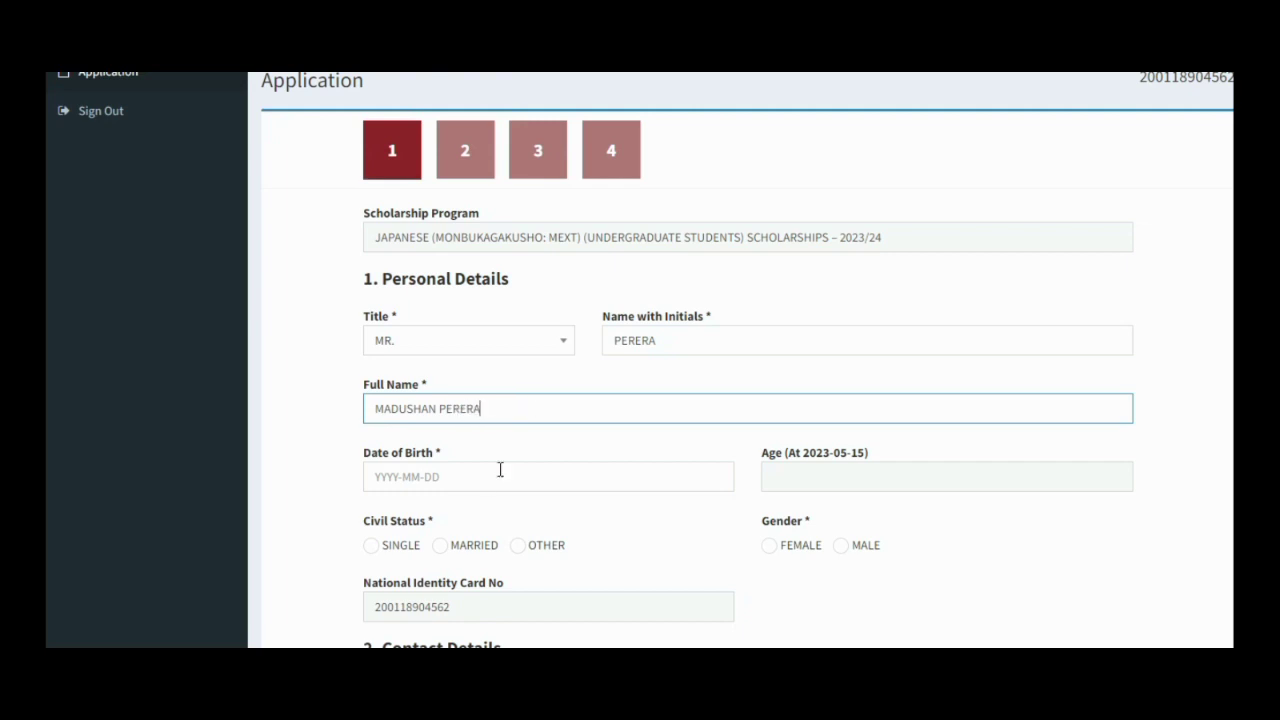
# - Set the birth date to 2000-06-20, gender male and civil status single
pyautogui.click(480, 483)
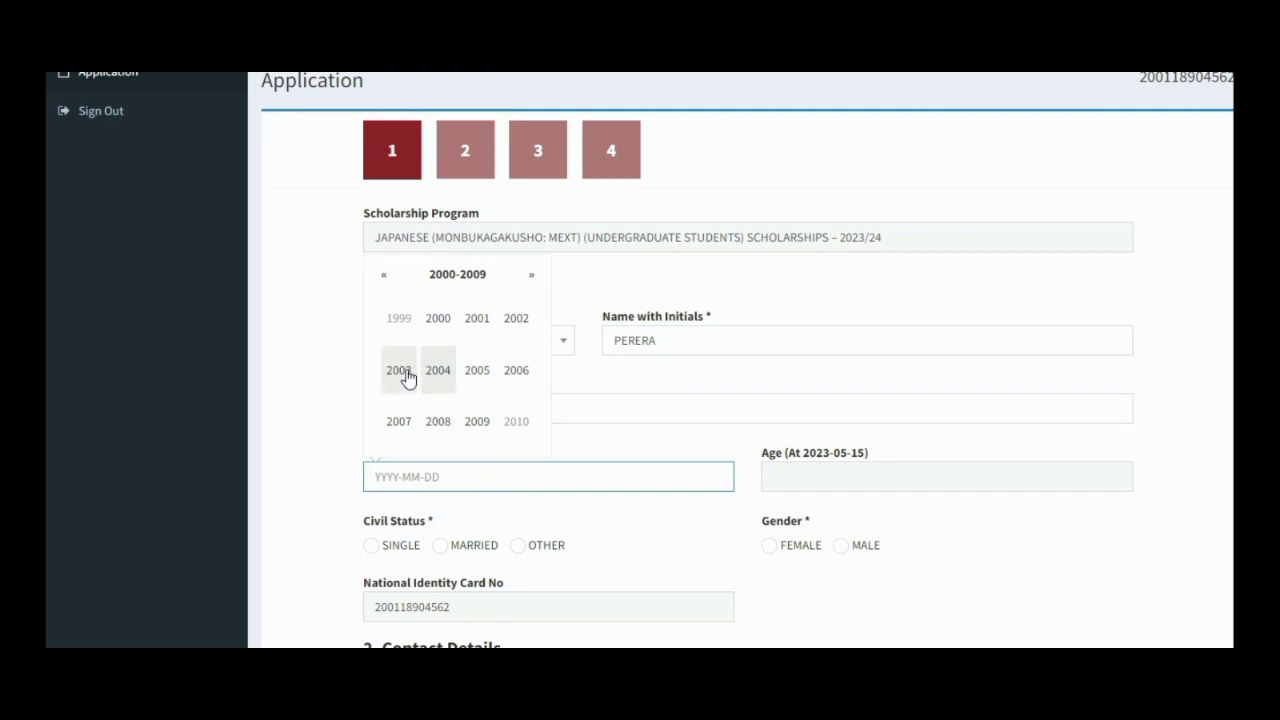
pyautogui.click(434, 334)
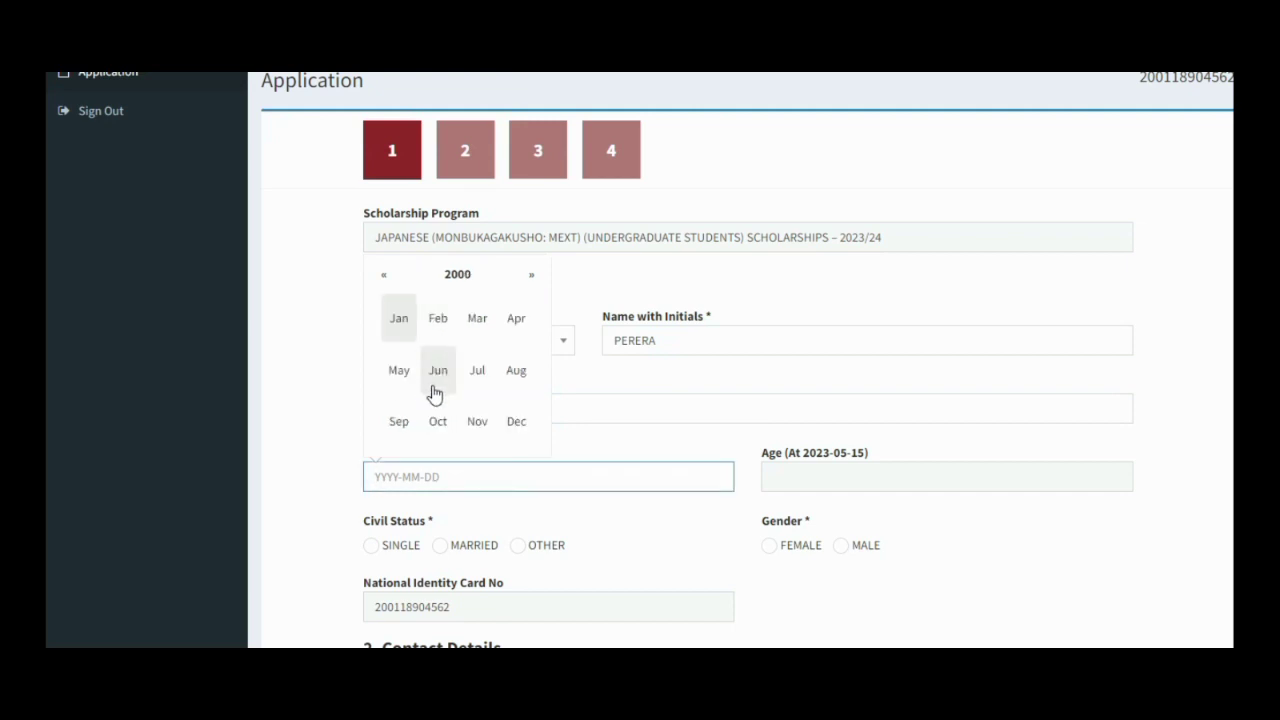
pyautogui.click(440, 386)
pyautogui.click(438, 385)
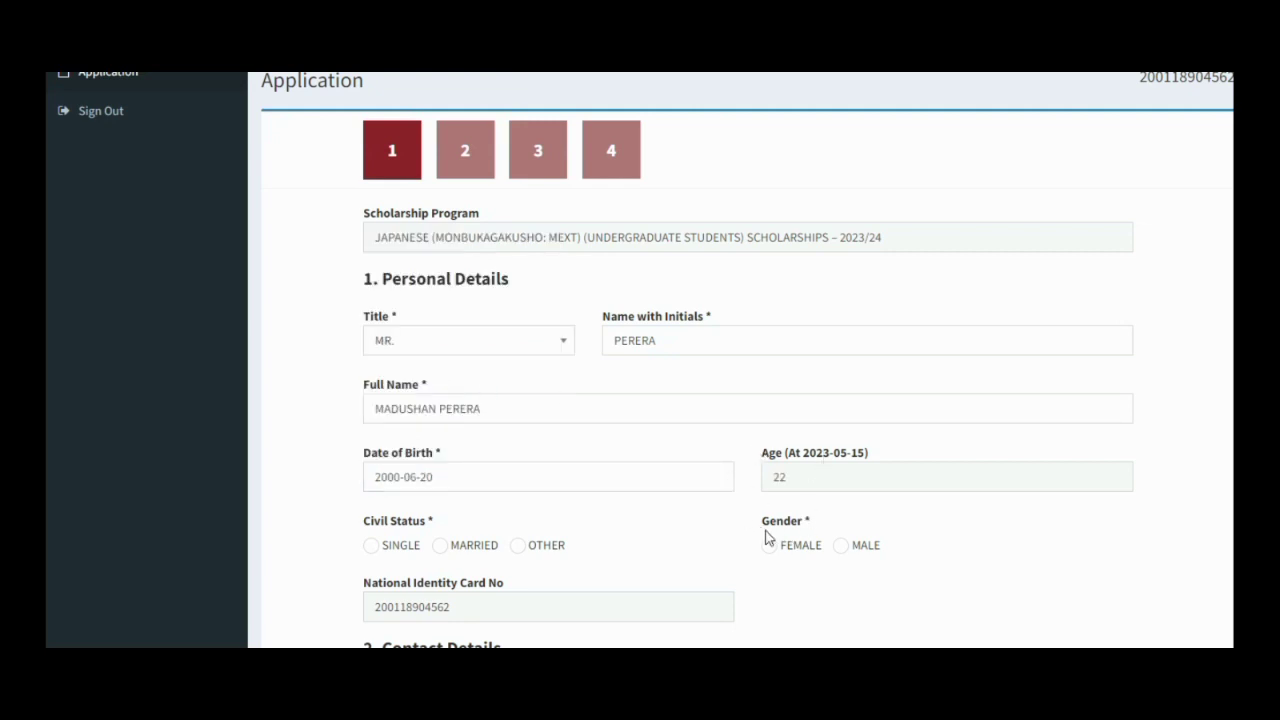
pyautogui.click(843, 551)
pyautogui.click(382, 548)
# - Fill in the two permanent address lines with the applicant's address
pyautogui.scroll(-3, 690, 590)
pyautogui.scroll(-3, 690, 587)
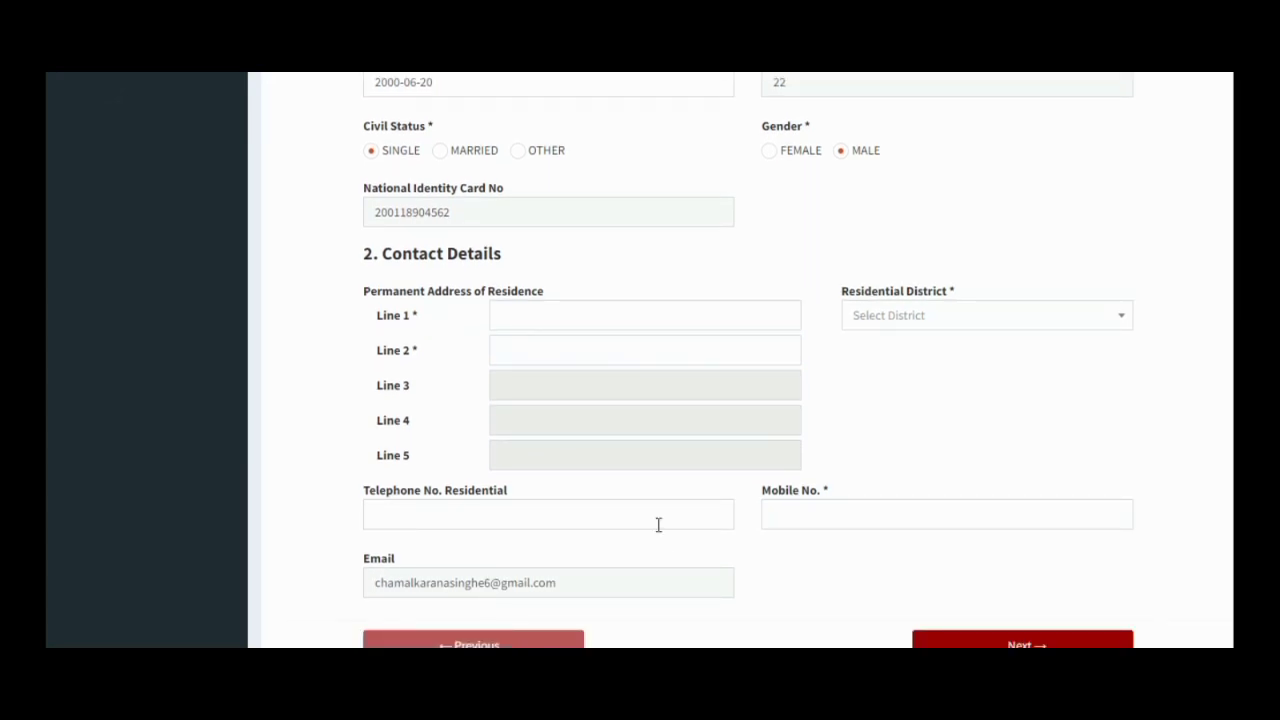
pyautogui.scroll(1, 648, 558)
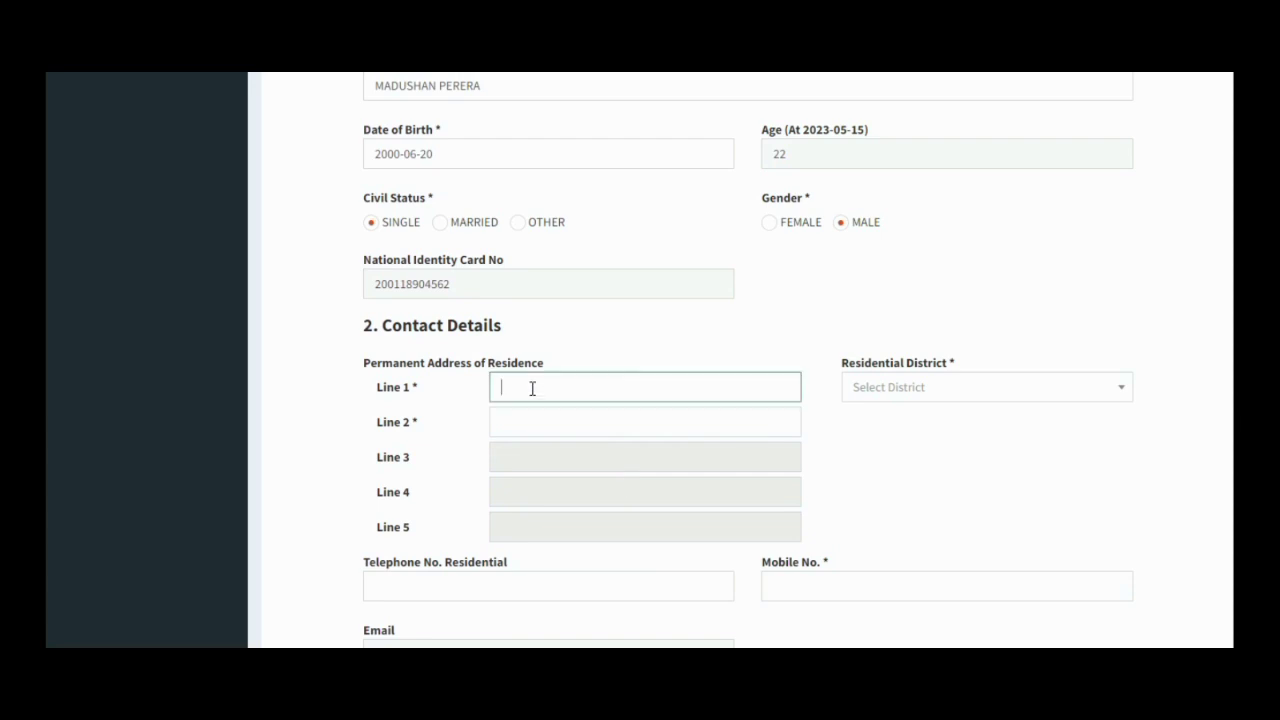
pyautogui.write('KANDY ROAD')
pyautogui.click(549, 419)
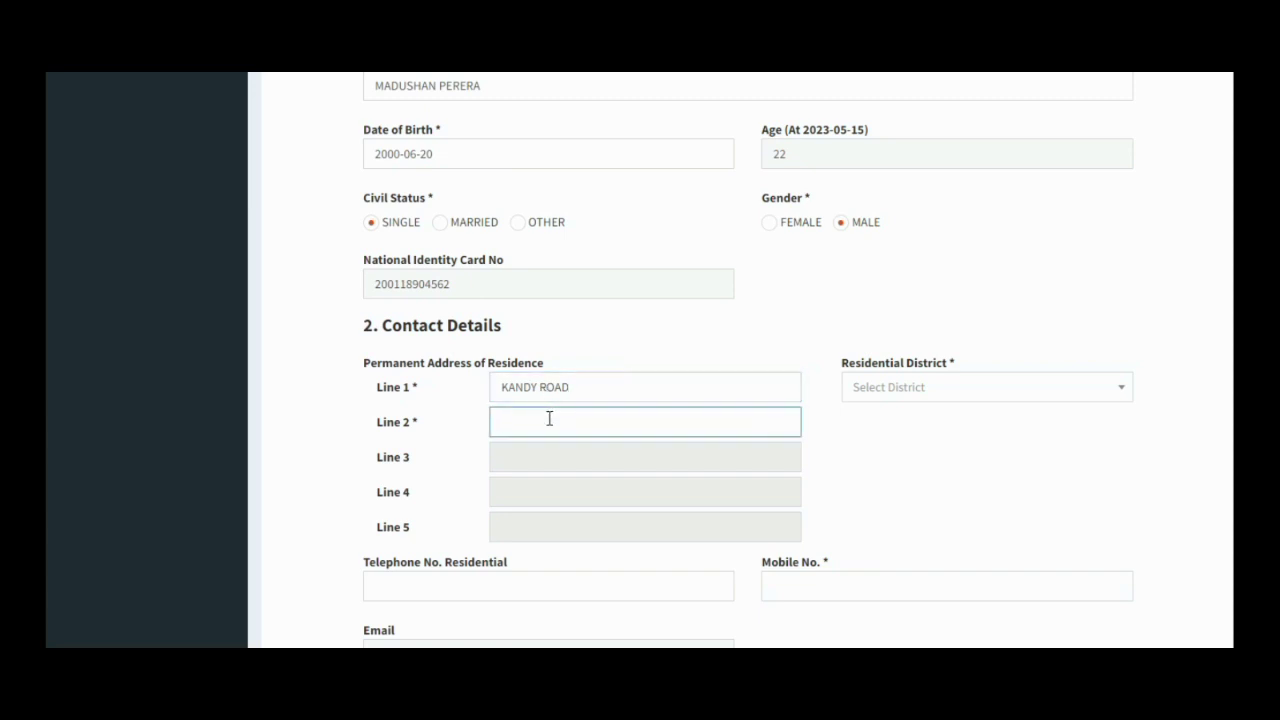
pyautogui.write('CLOMBO')
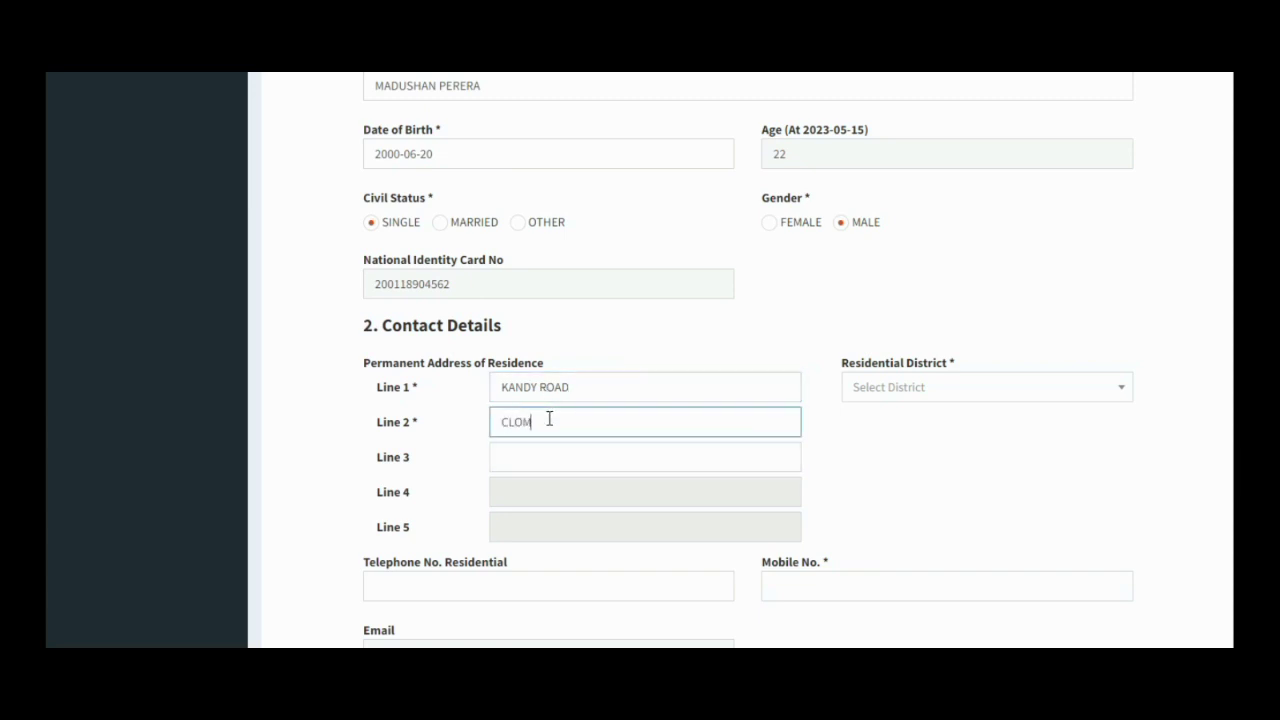
# - Set the residential district to COLOMBO and enter the applicant's mobile number
pyautogui.click(1127, 391)
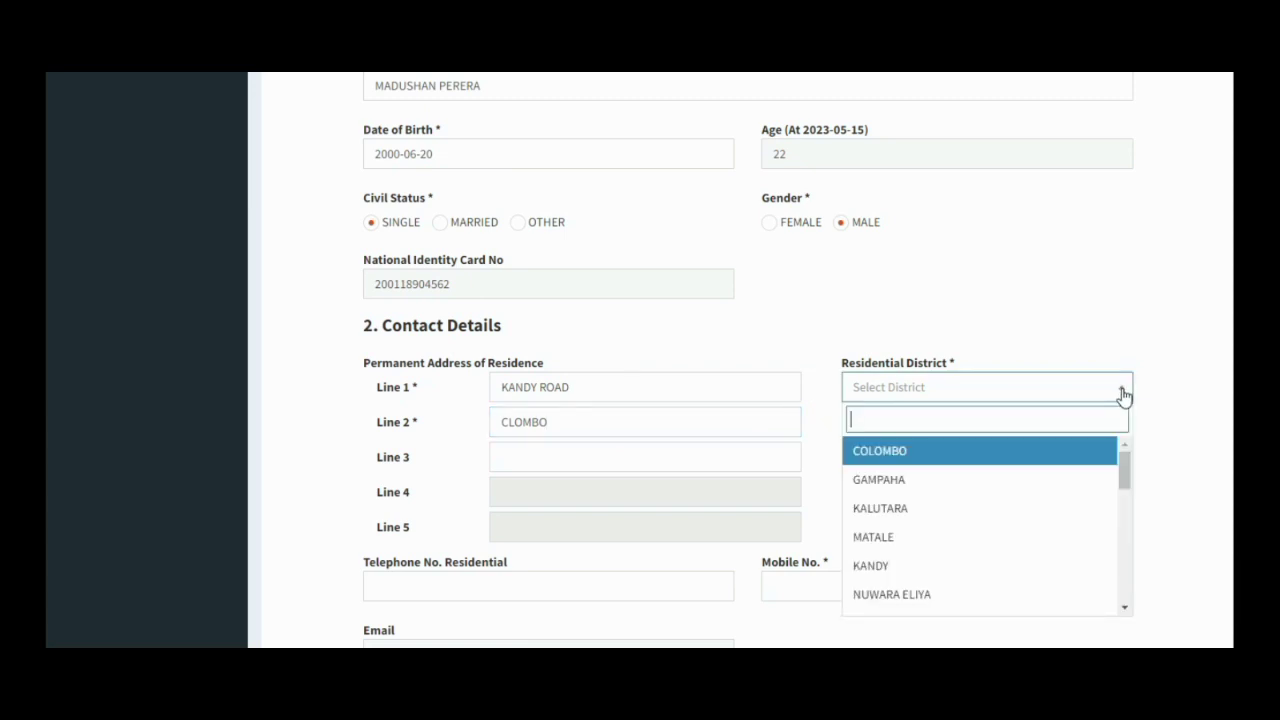
pyautogui.click(1012, 470)
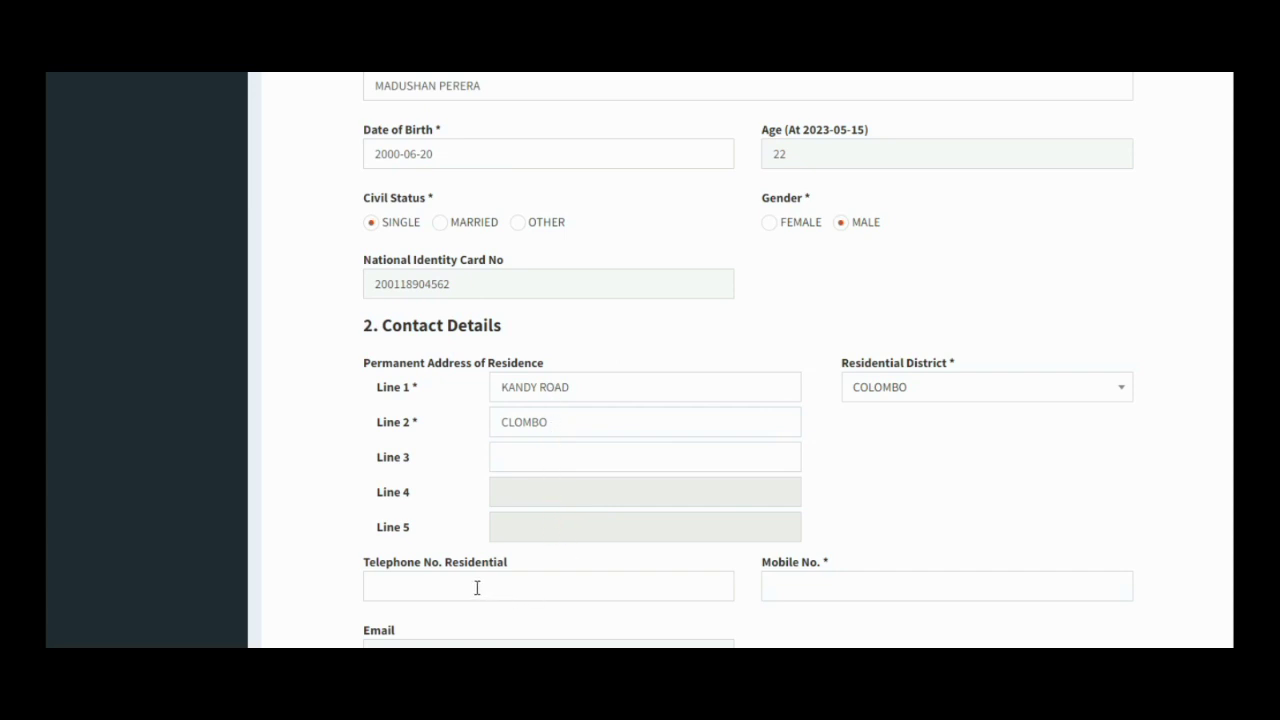
pyautogui.click(794, 596)
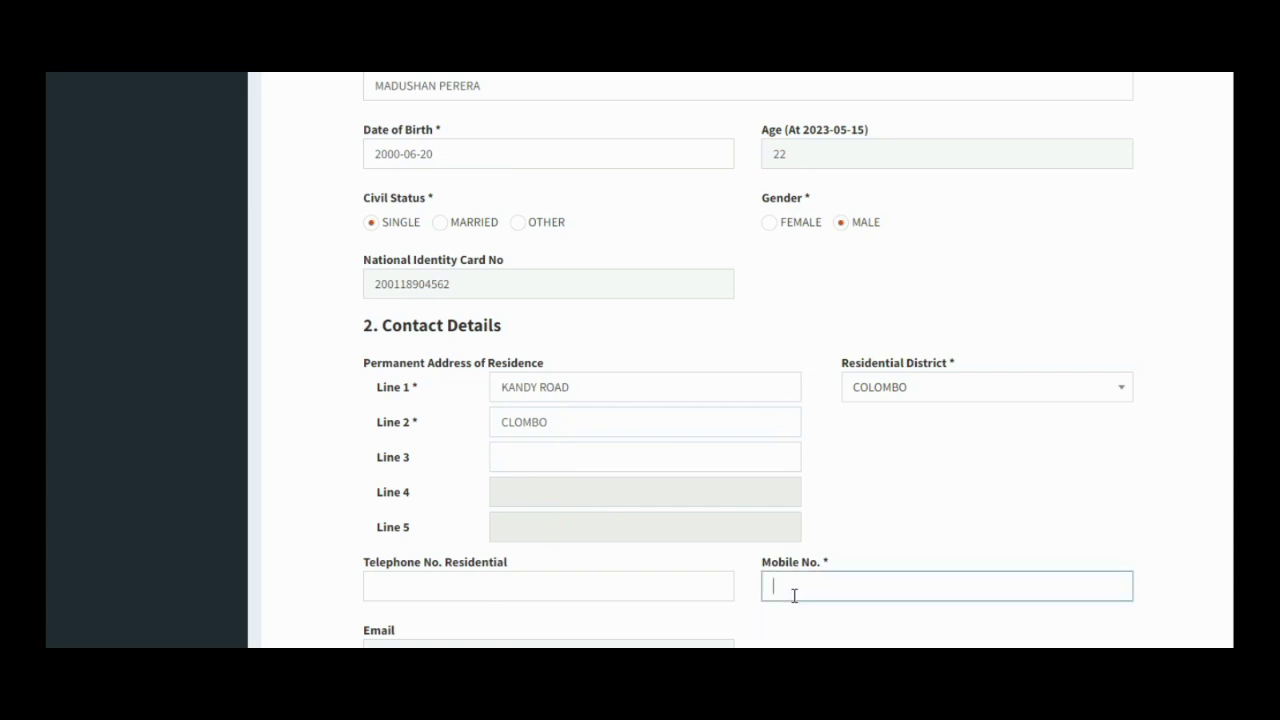
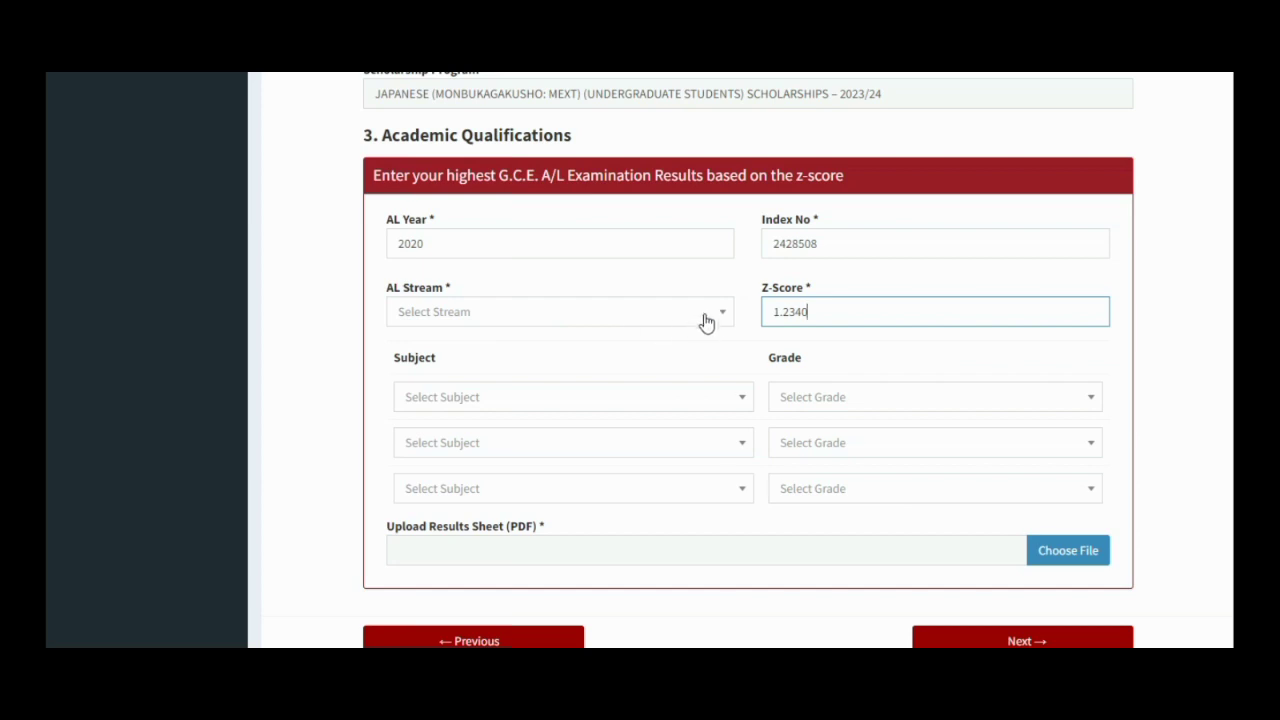
# - Choose the PHY. SCIENCE stream with subjects CHEMISTRY, PHYSICS and COMB. MATH
pyautogui.click(727, 318)
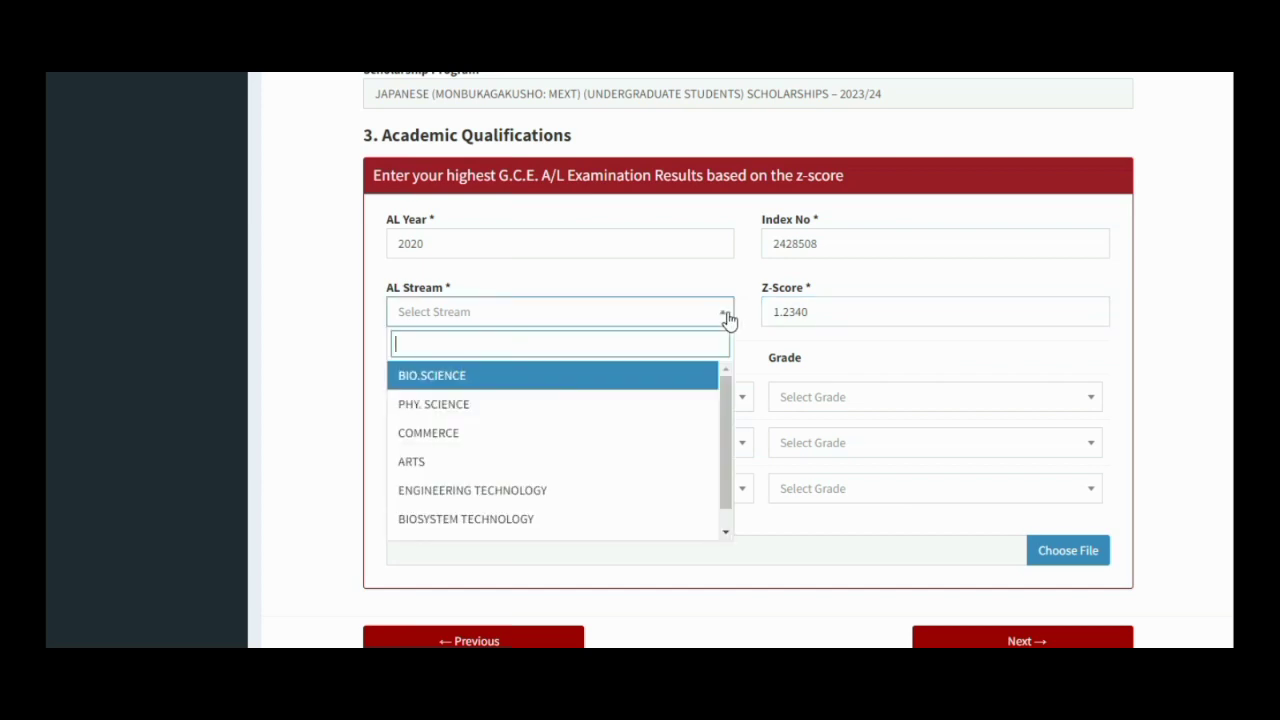
pyautogui.click(587, 410)
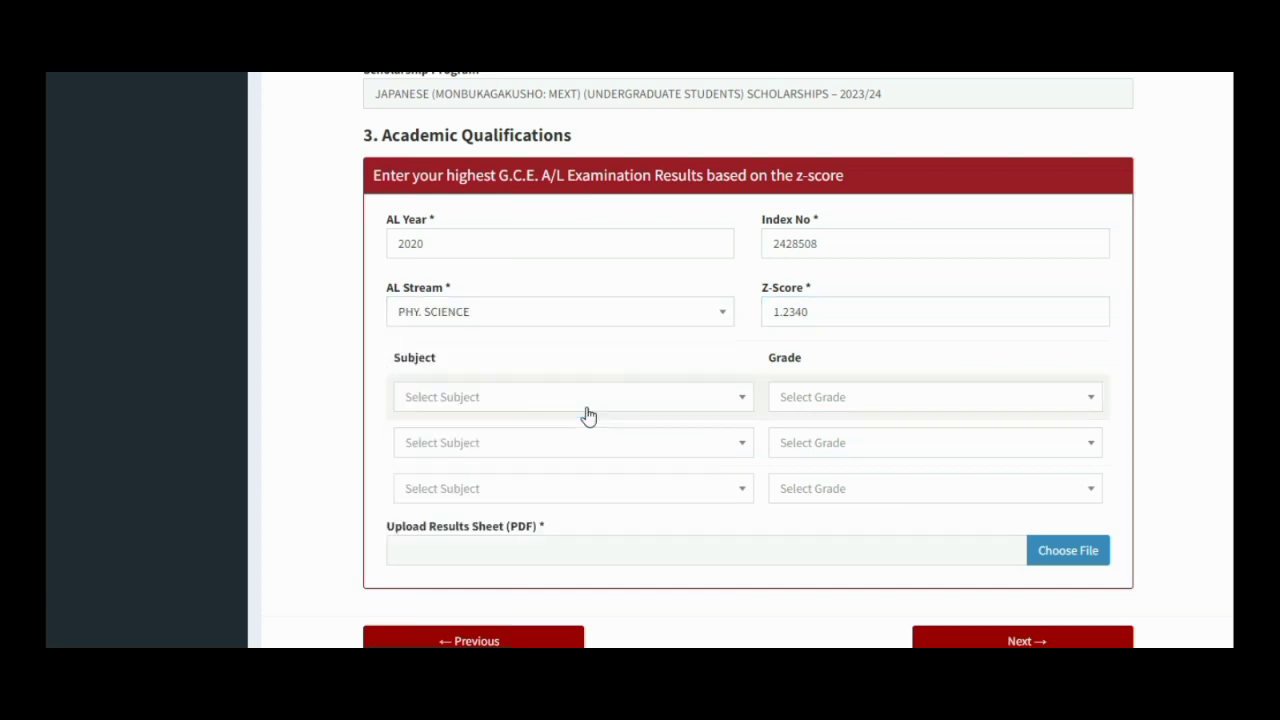
pyautogui.click(743, 405)
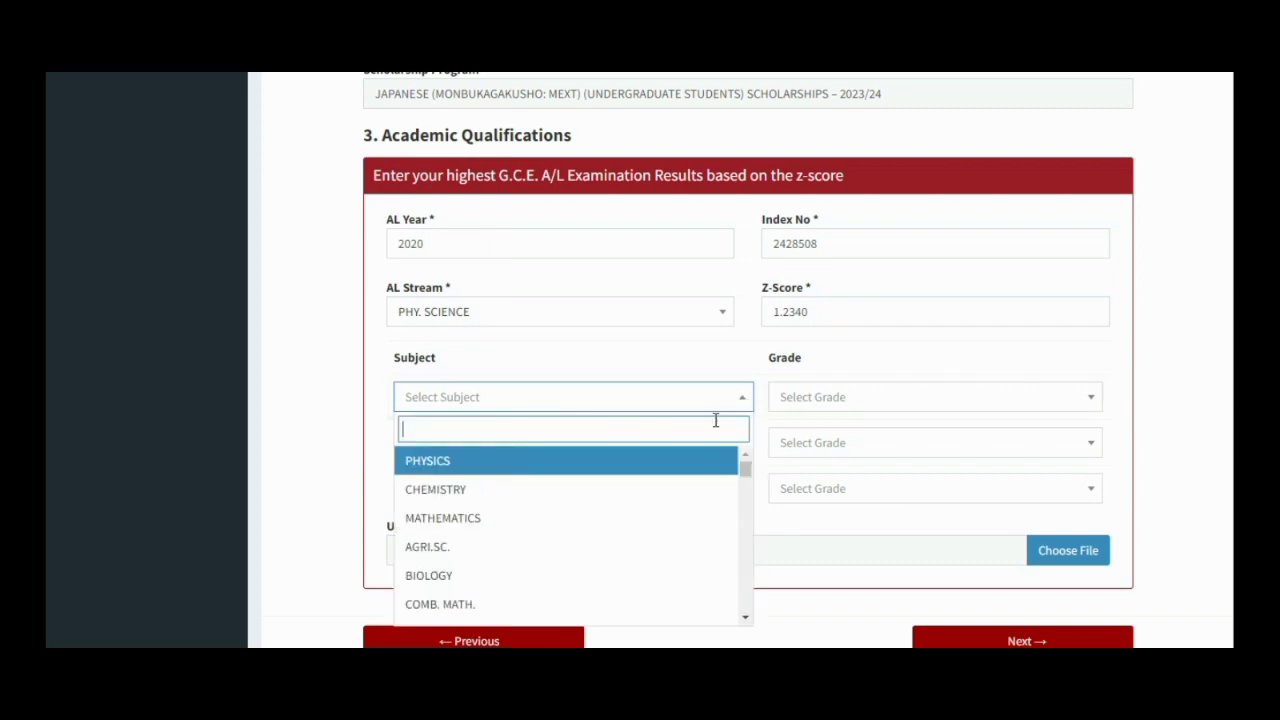
pyautogui.click(640, 490)
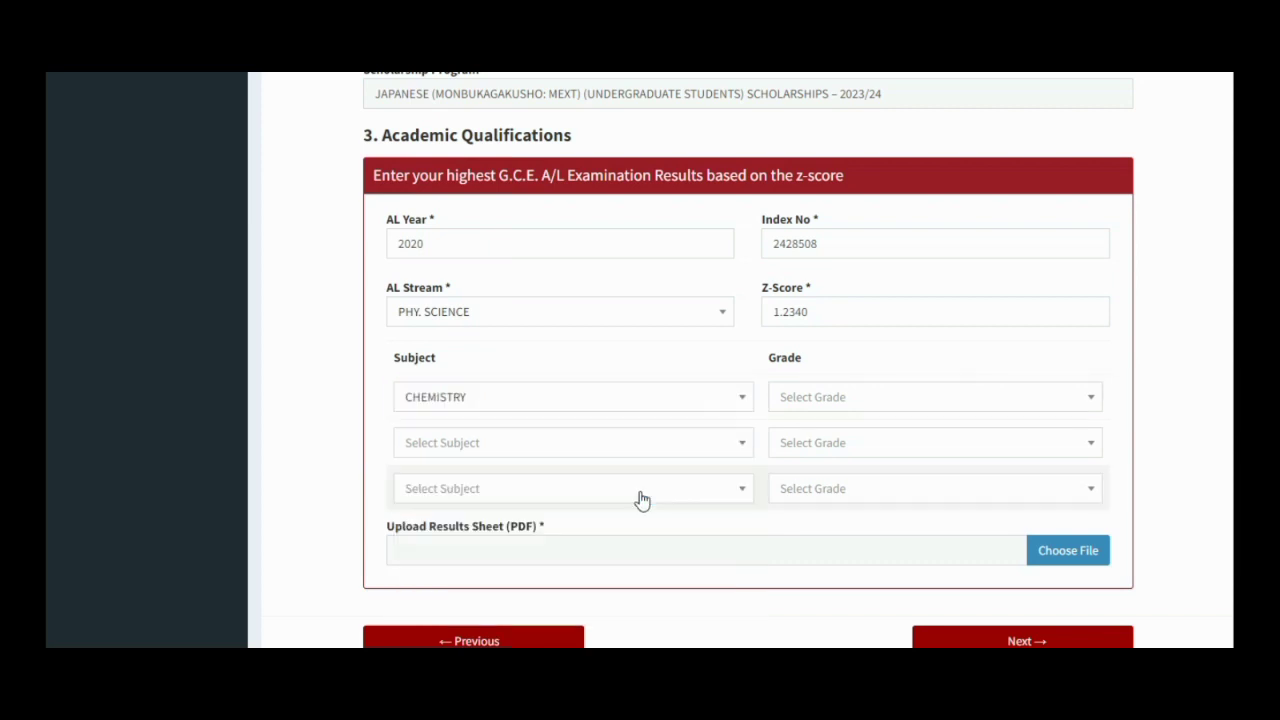
pyautogui.click(742, 447)
pyautogui.click(651, 342)
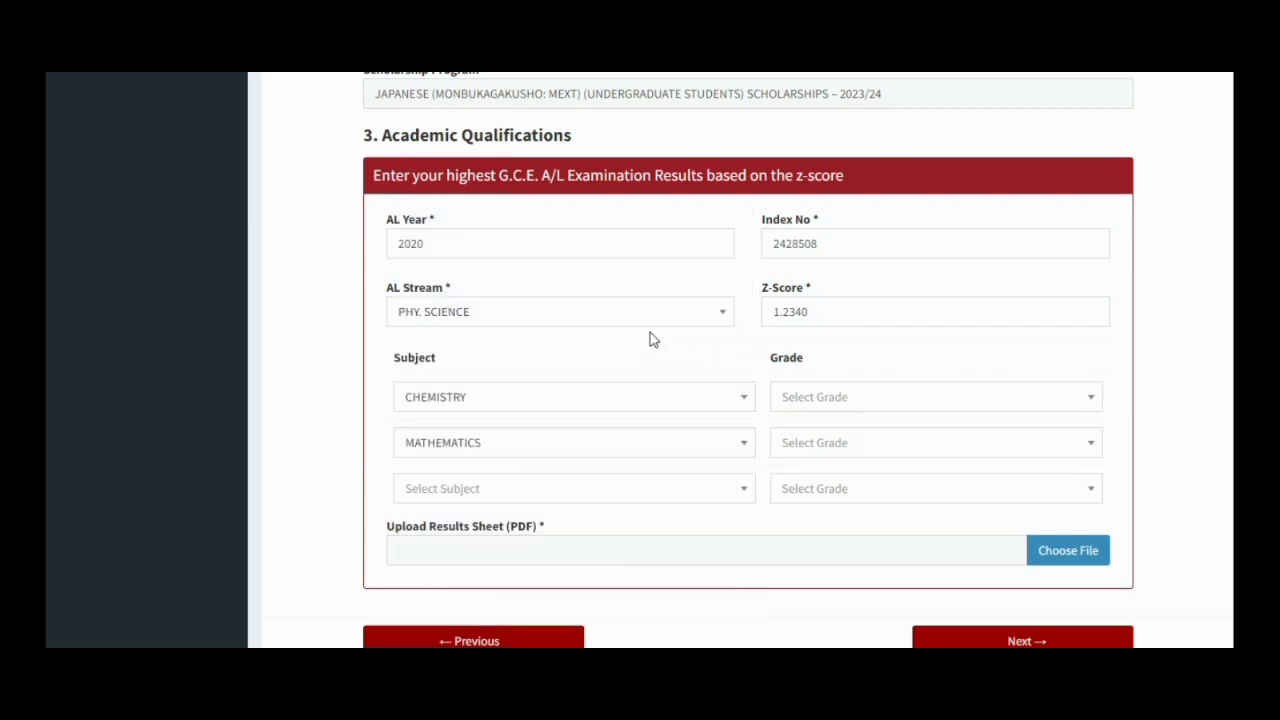
pyautogui.click(752, 492)
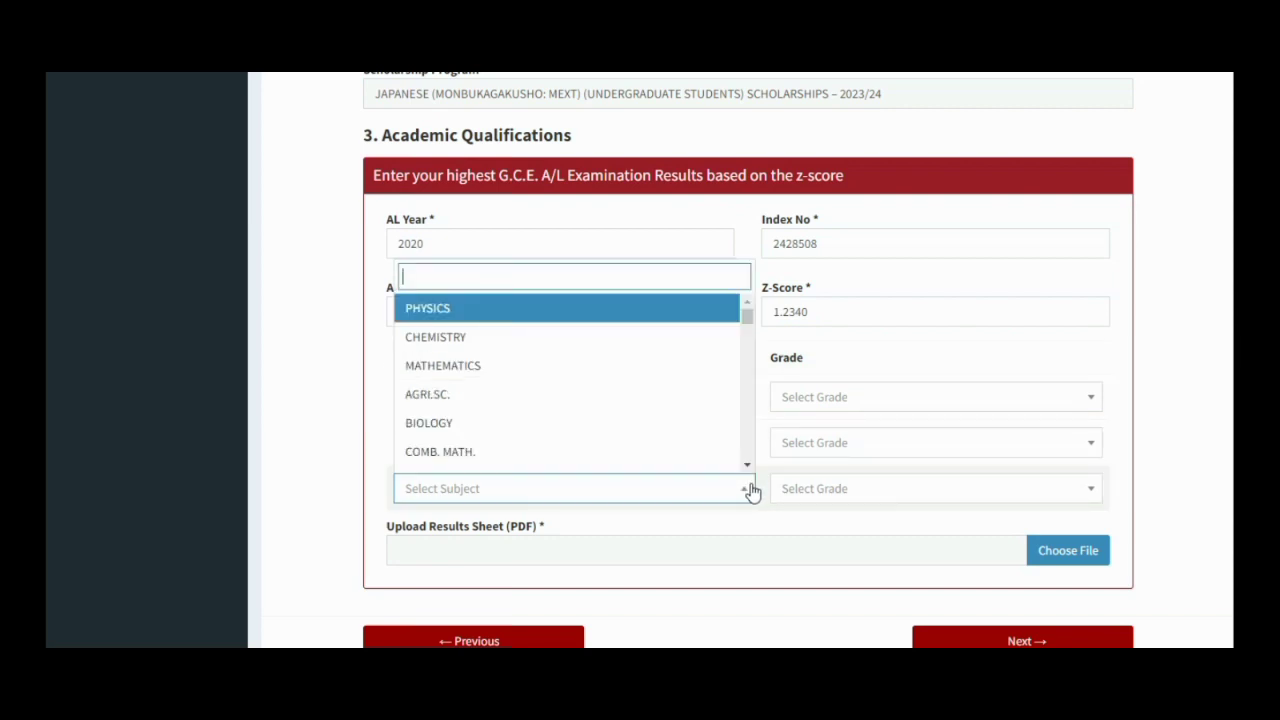
pyautogui.click(740, 456)
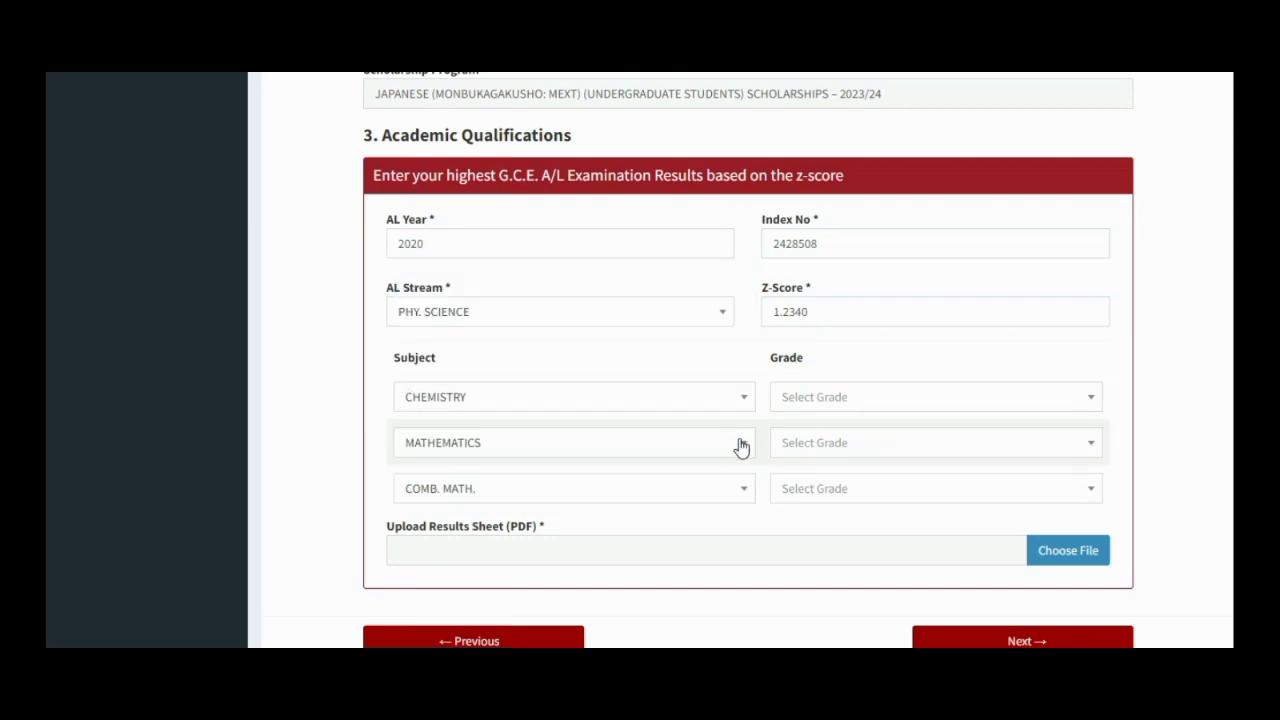
pyautogui.click(737, 443)
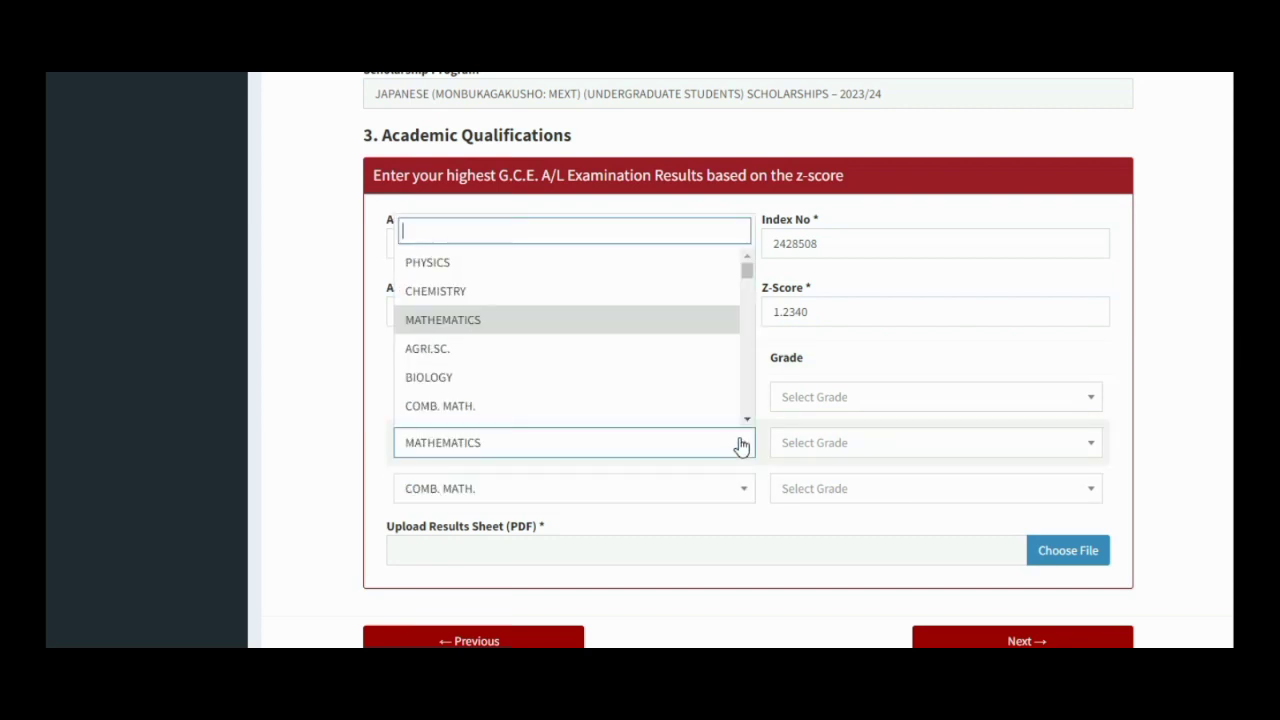
pyautogui.click(726, 266)
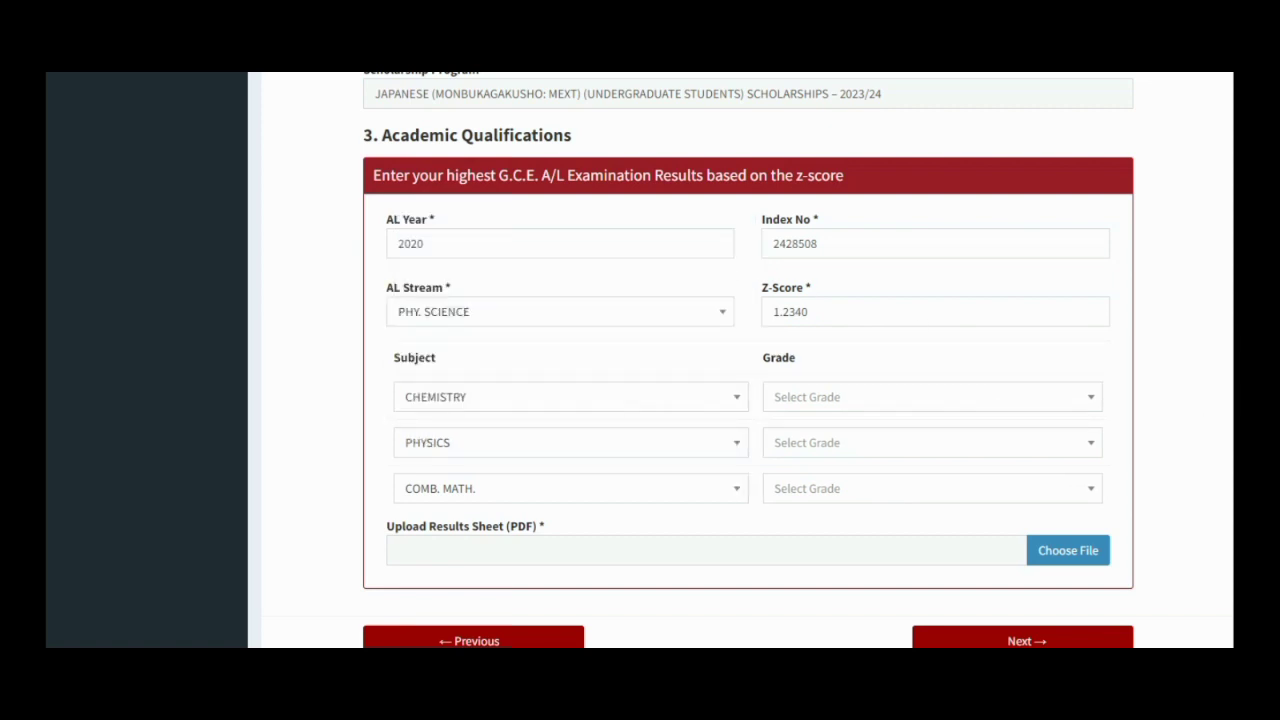
# - Grade CHEMISTRY B, PHYSICS B, COMB. MATH. A and attach the results sheet PDF
pyautogui.click(1089, 405)
pyautogui.click(974, 511)
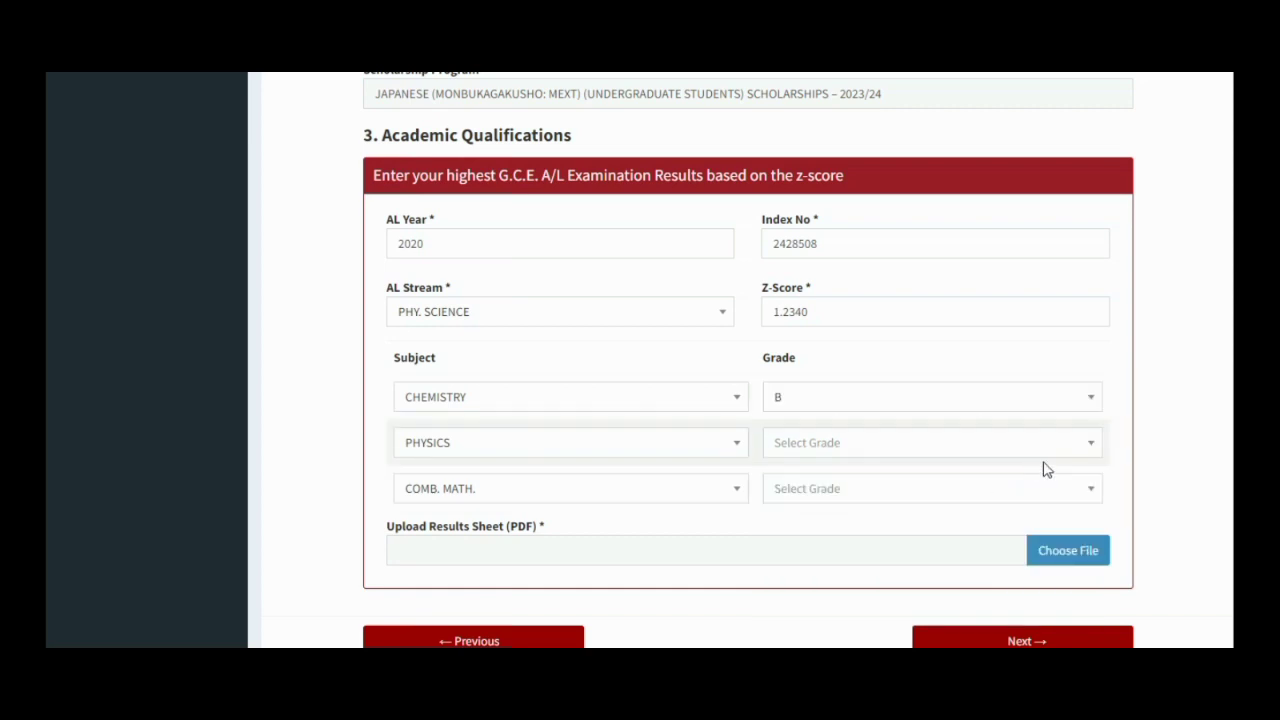
pyautogui.click(1090, 452)
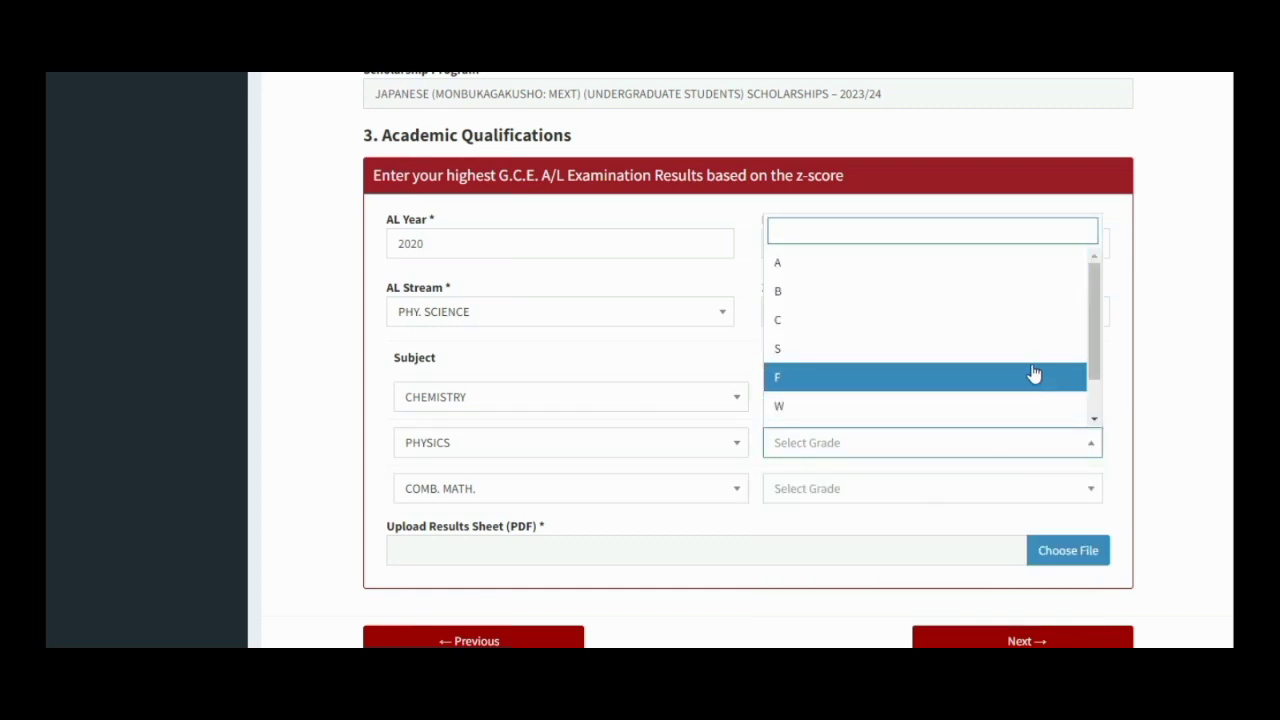
pyautogui.click(1029, 311)
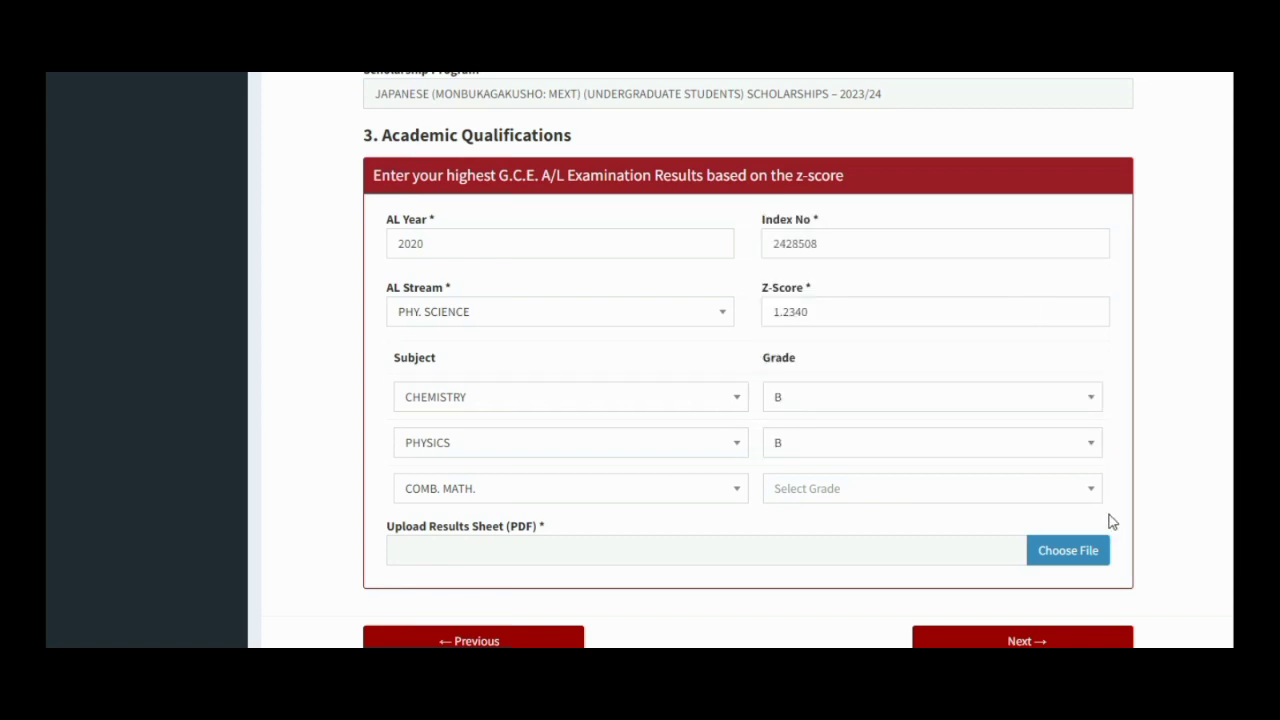
pyautogui.click(1092, 498)
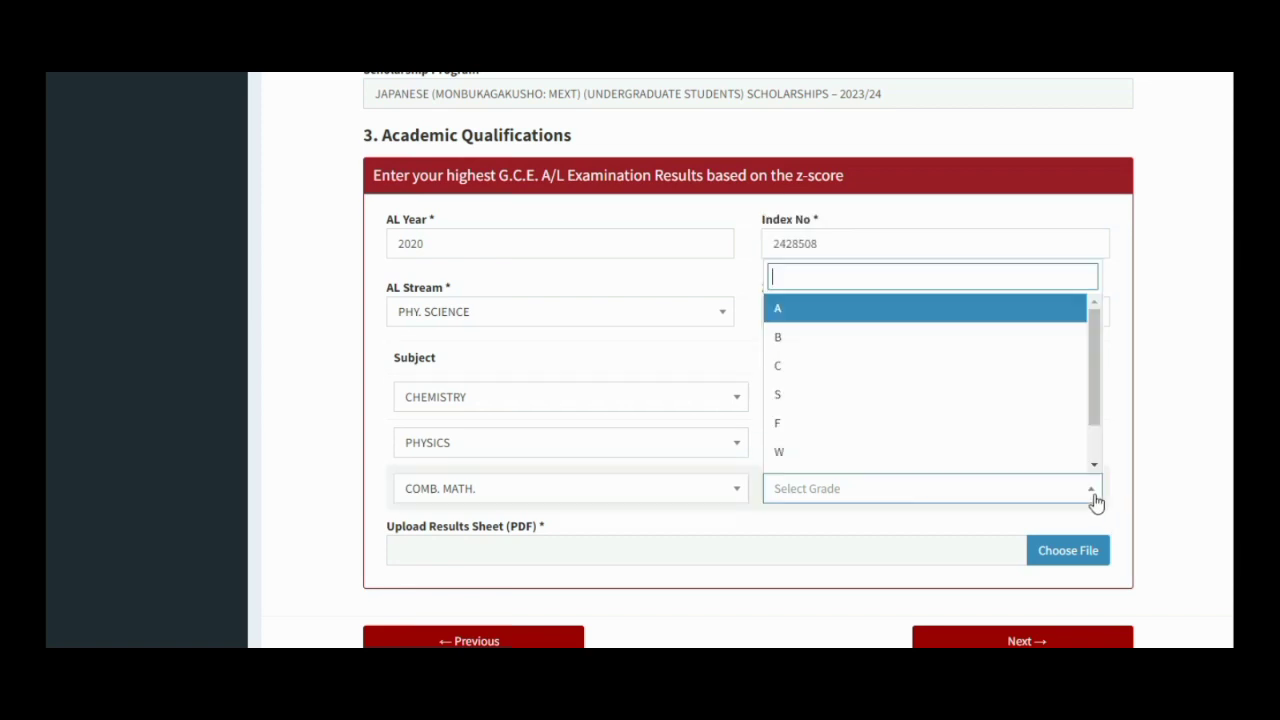
pyautogui.click(1070, 318)
pyautogui.click(1068, 550)
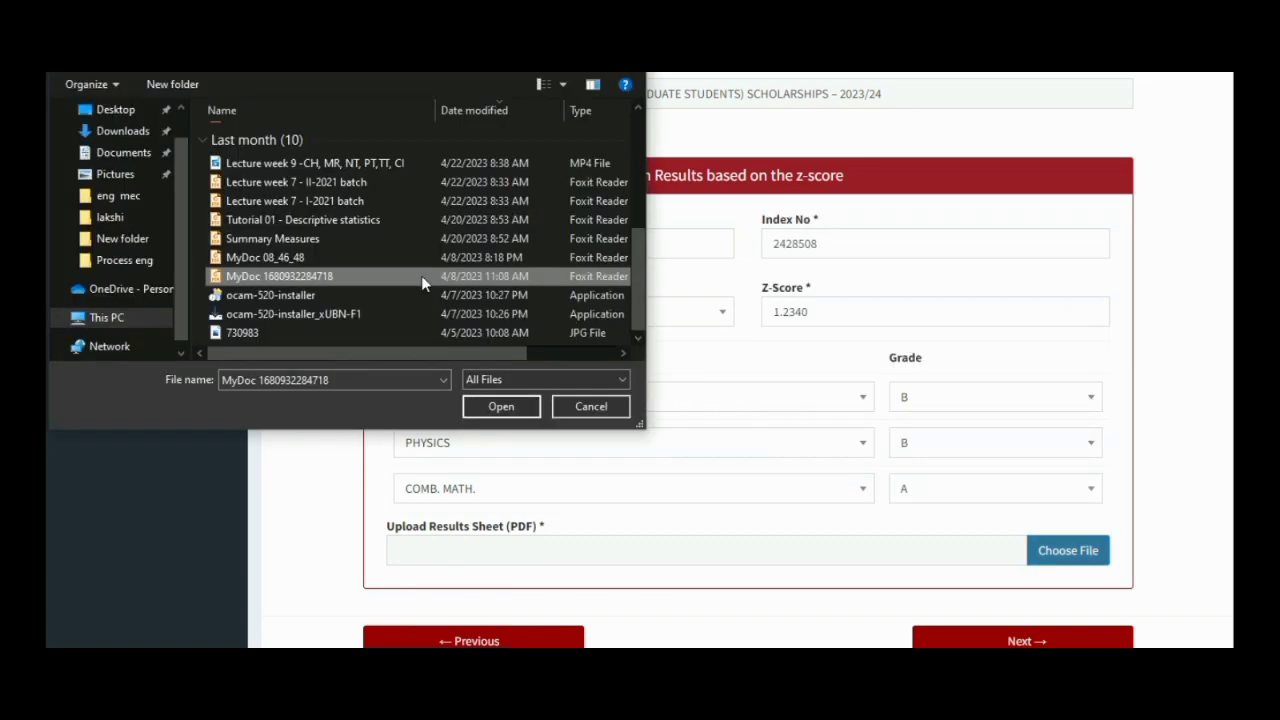
pyautogui.click(515, 405)
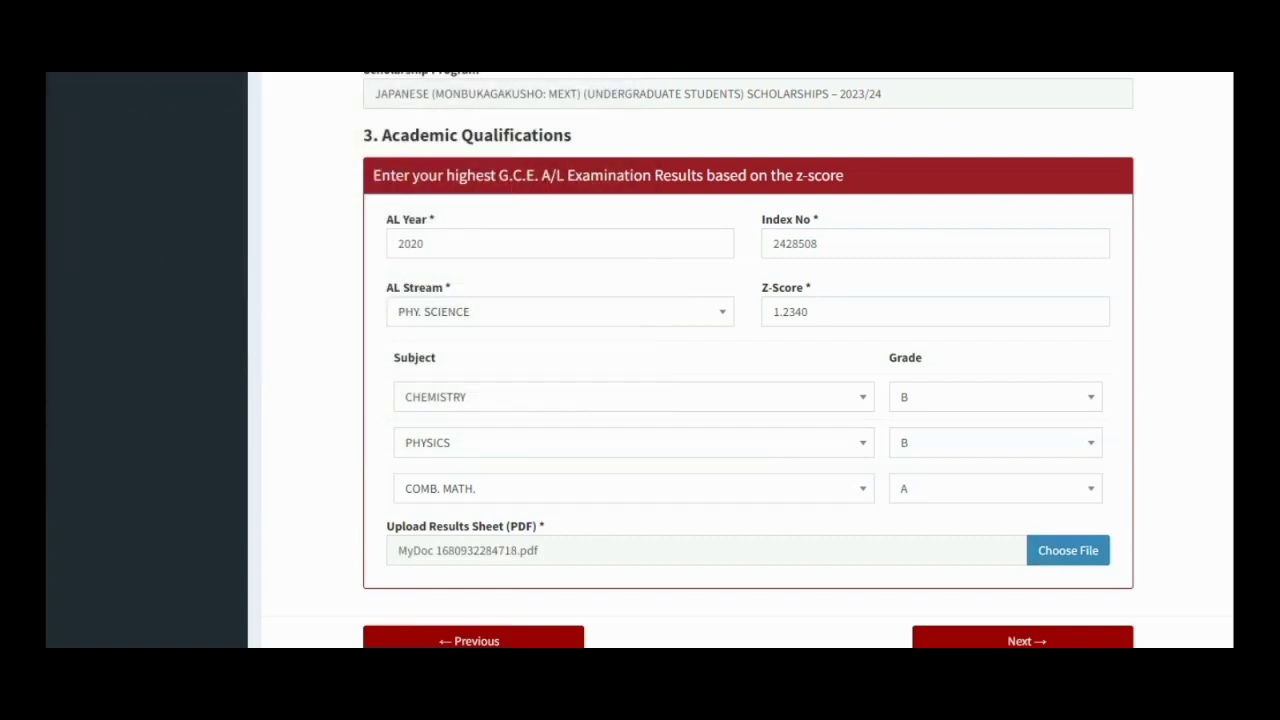
pyautogui.scroll(-1, 740, 360)
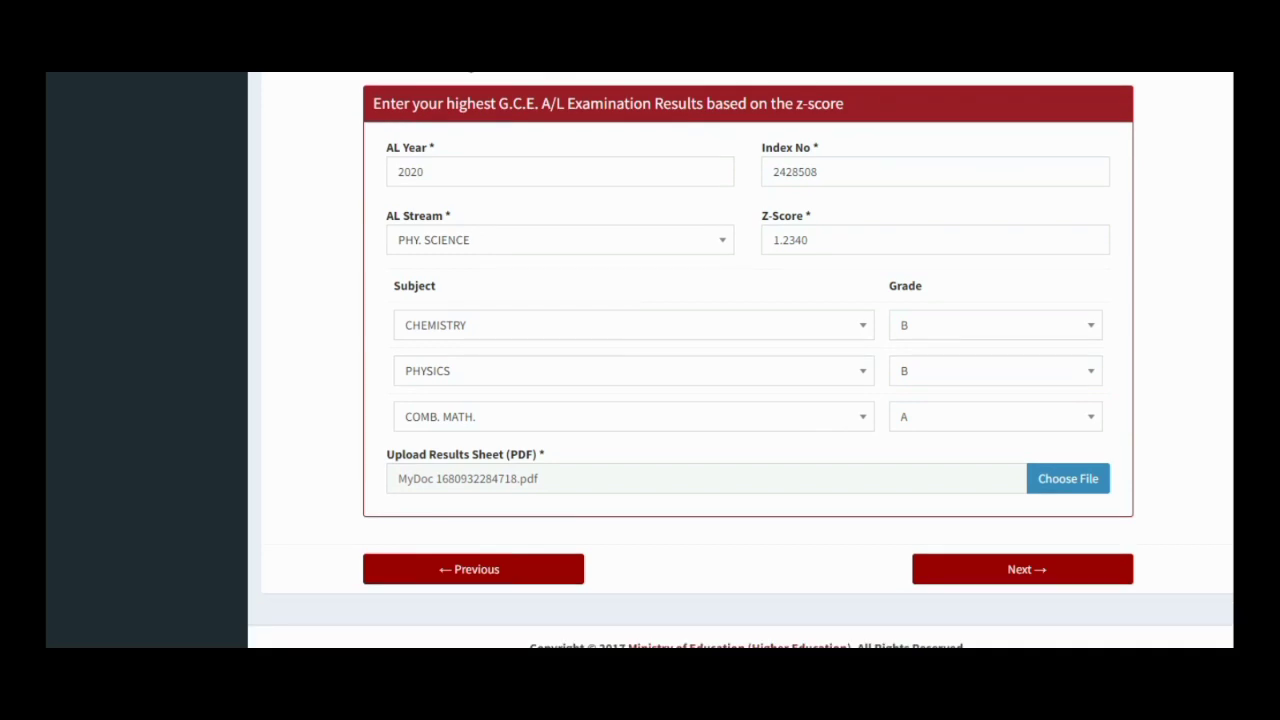
pyautogui.scroll(-1, 740, 360)
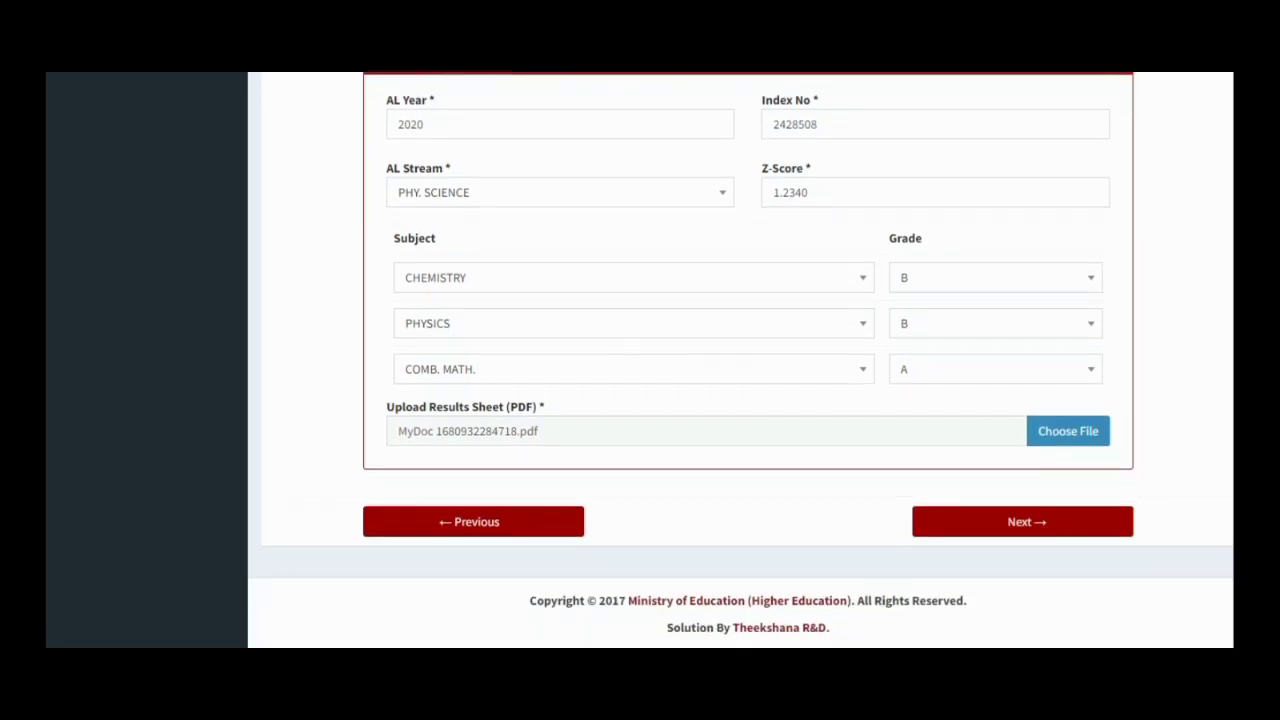
# - Move to the English proficiency step and record O/L English year 2017, grade B
pyautogui.click(1059, 537)
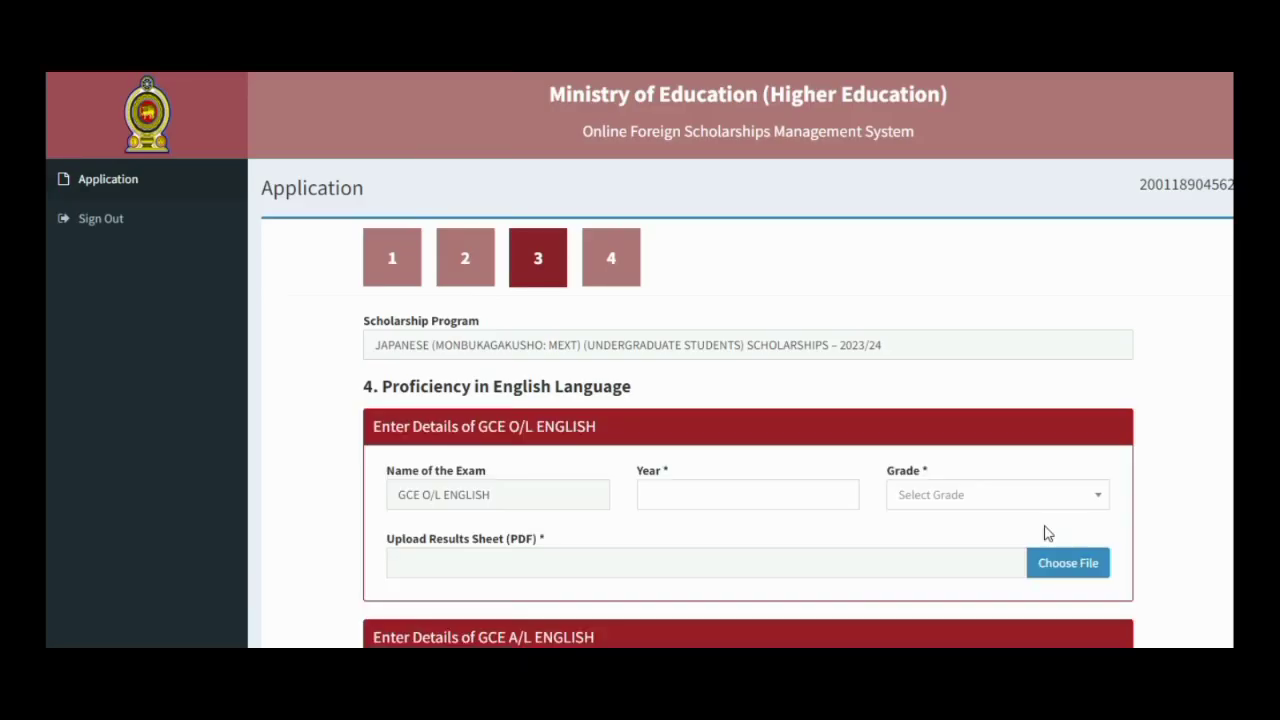
pyautogui.click(666, 497)
pyautogui.write('201')
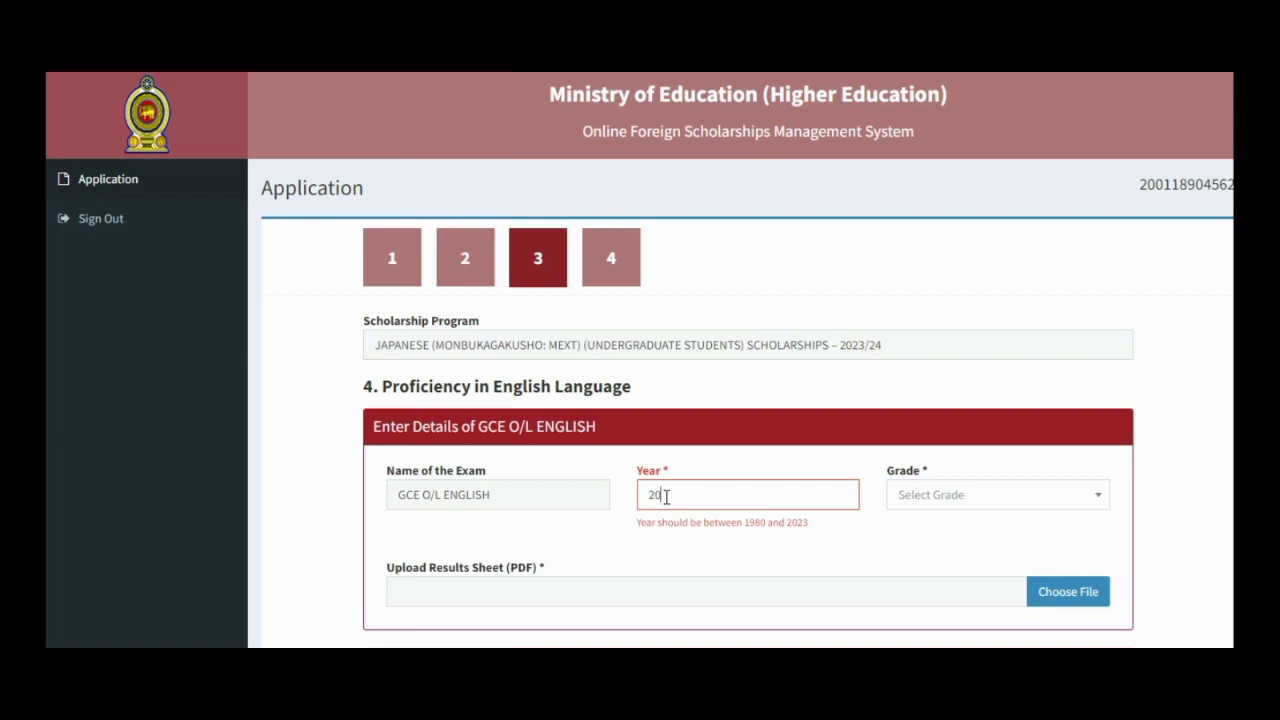
pyautogui.write('7')
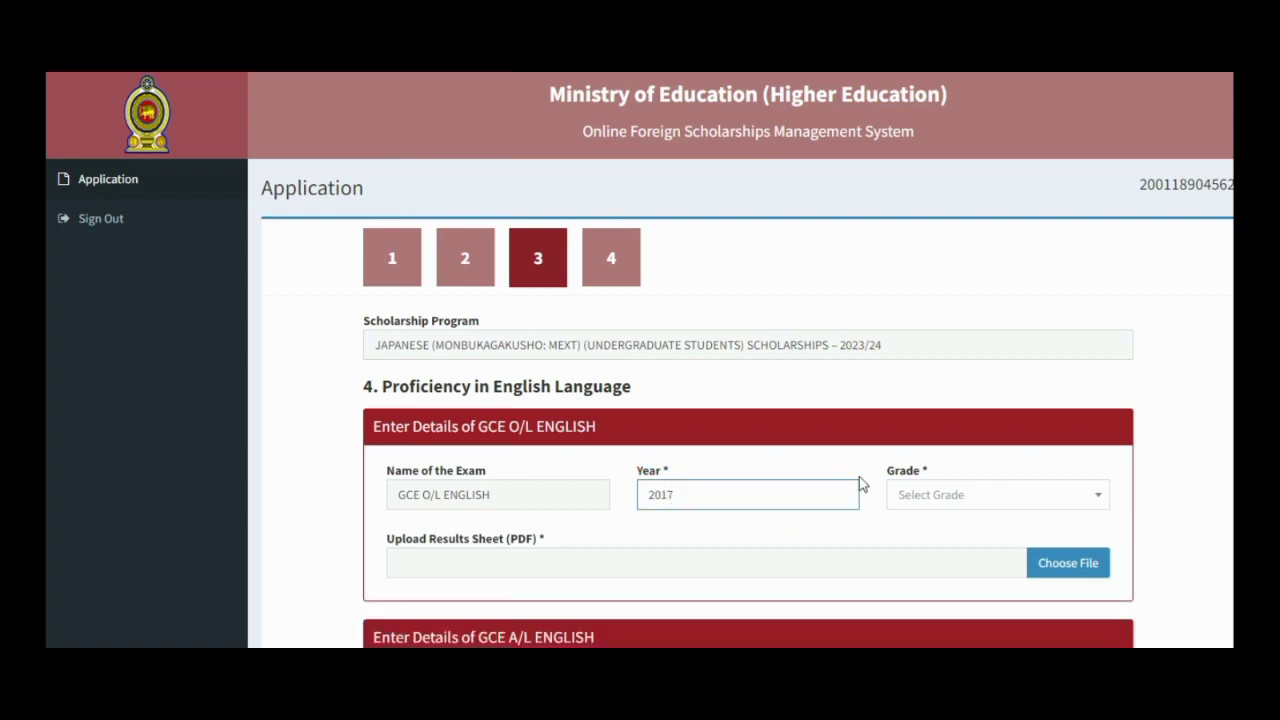
pyautogui.click(1096, 500)
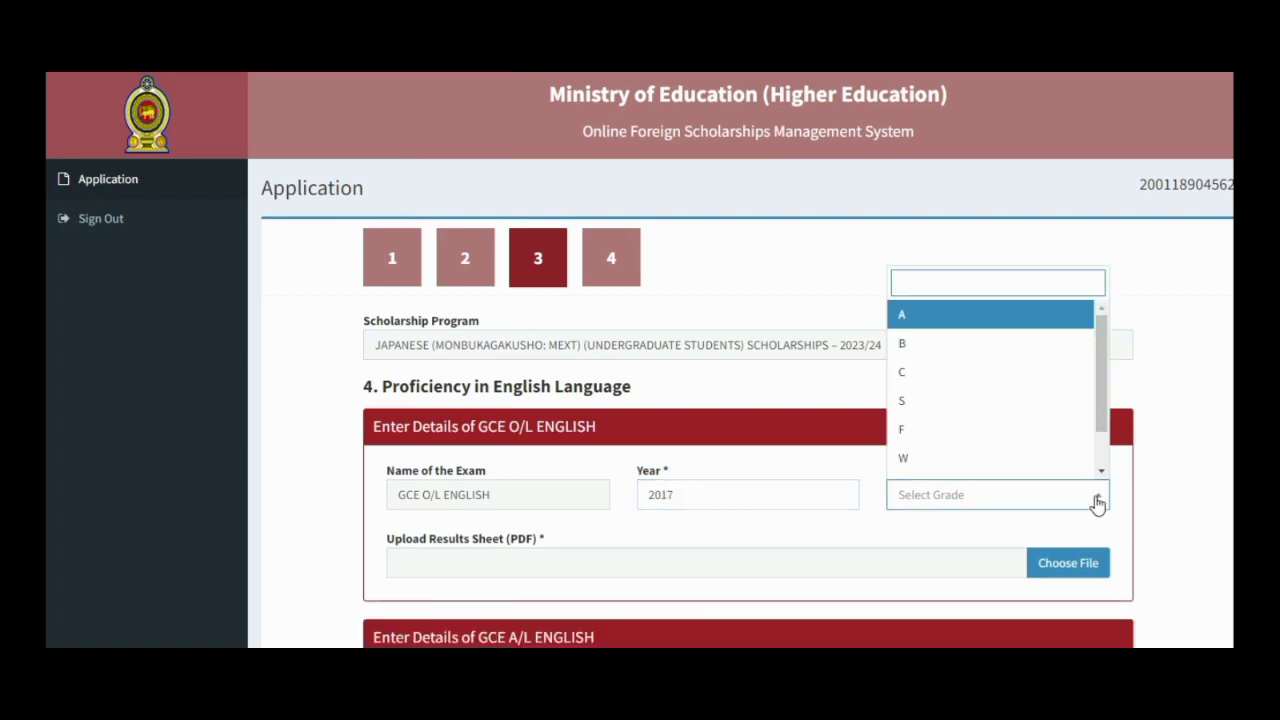
pyautogui.click(1049, 345)
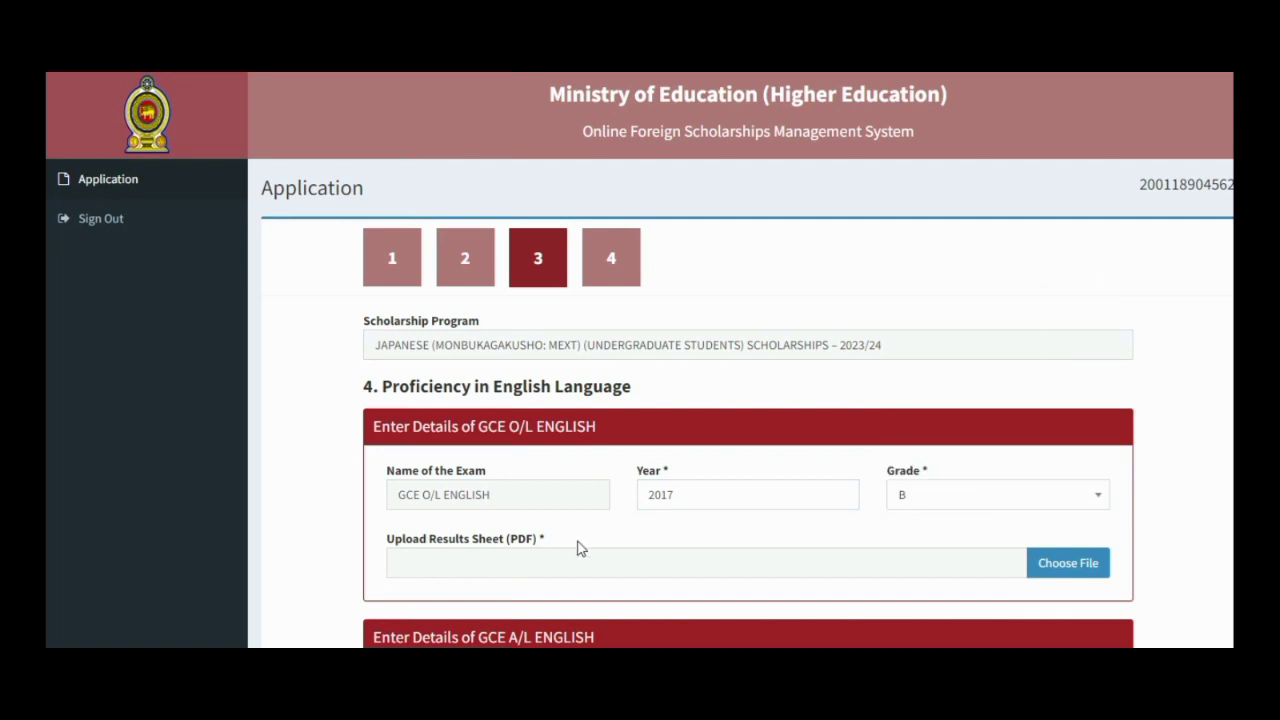
# - Attach MyDoc 08_46_48 as the O/L English results sheet
pyautogui.click(1083, 566)
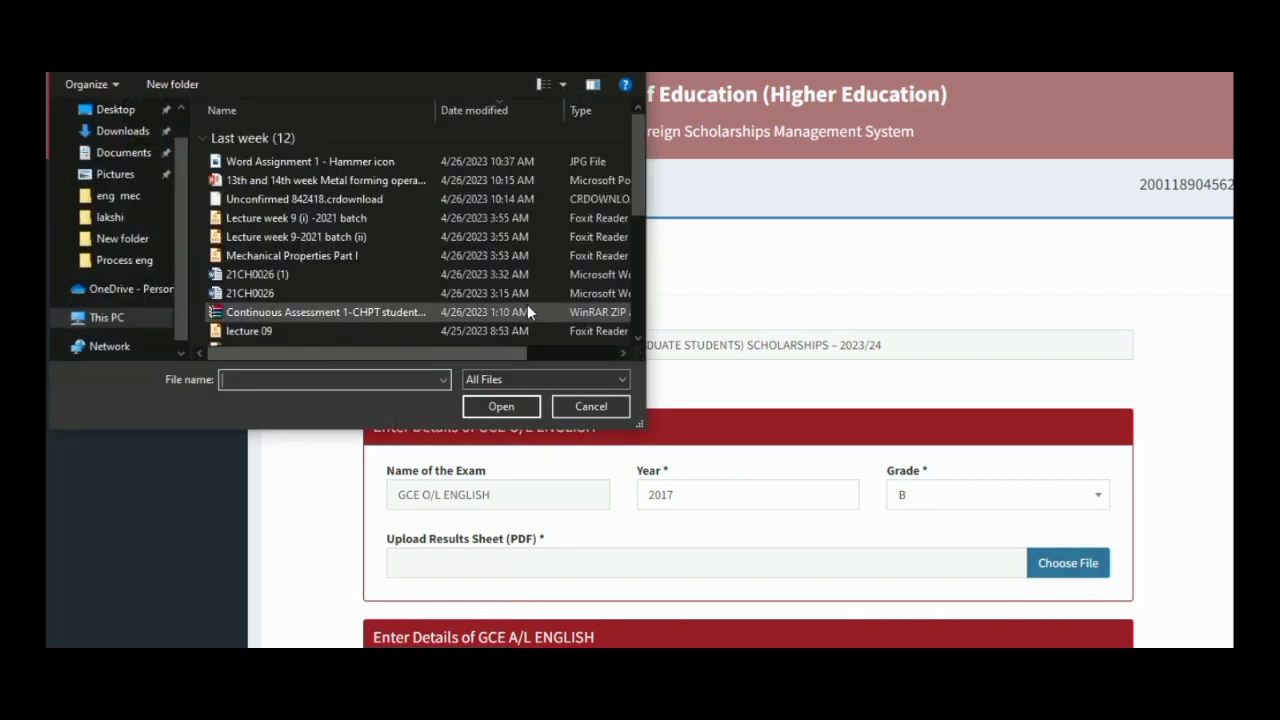
pyautogui.scroll(-4, 643, 310)
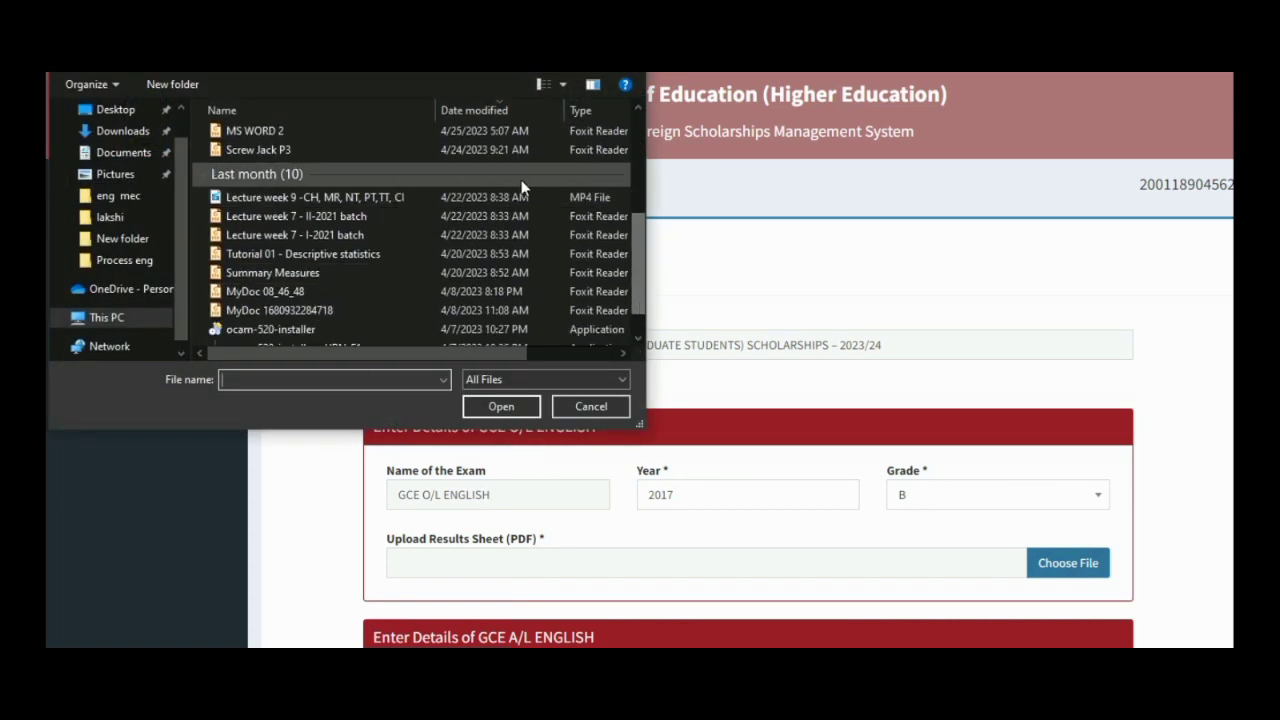
pyautogui.scroll(-1, 623, 316)
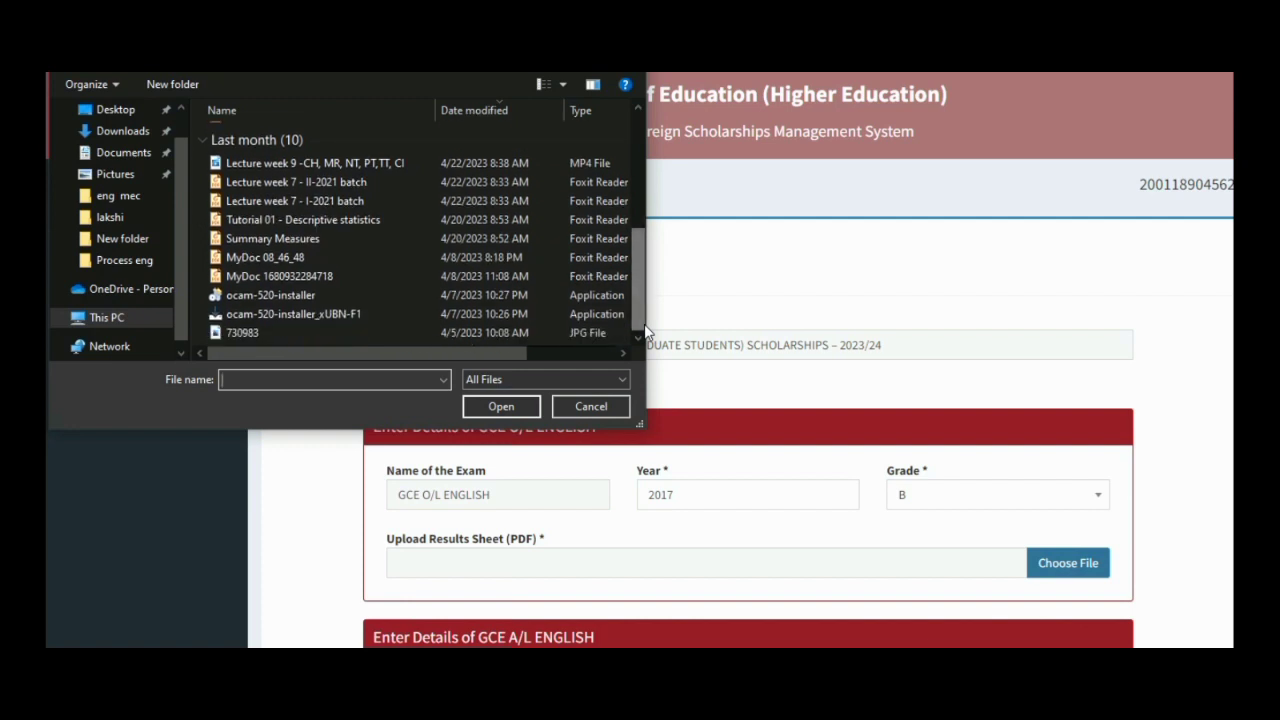
pyautogui.click(444, 262)
pyautogui.doubleClick(444, 261)
pyautogui.scroll(-5, 444, 261)
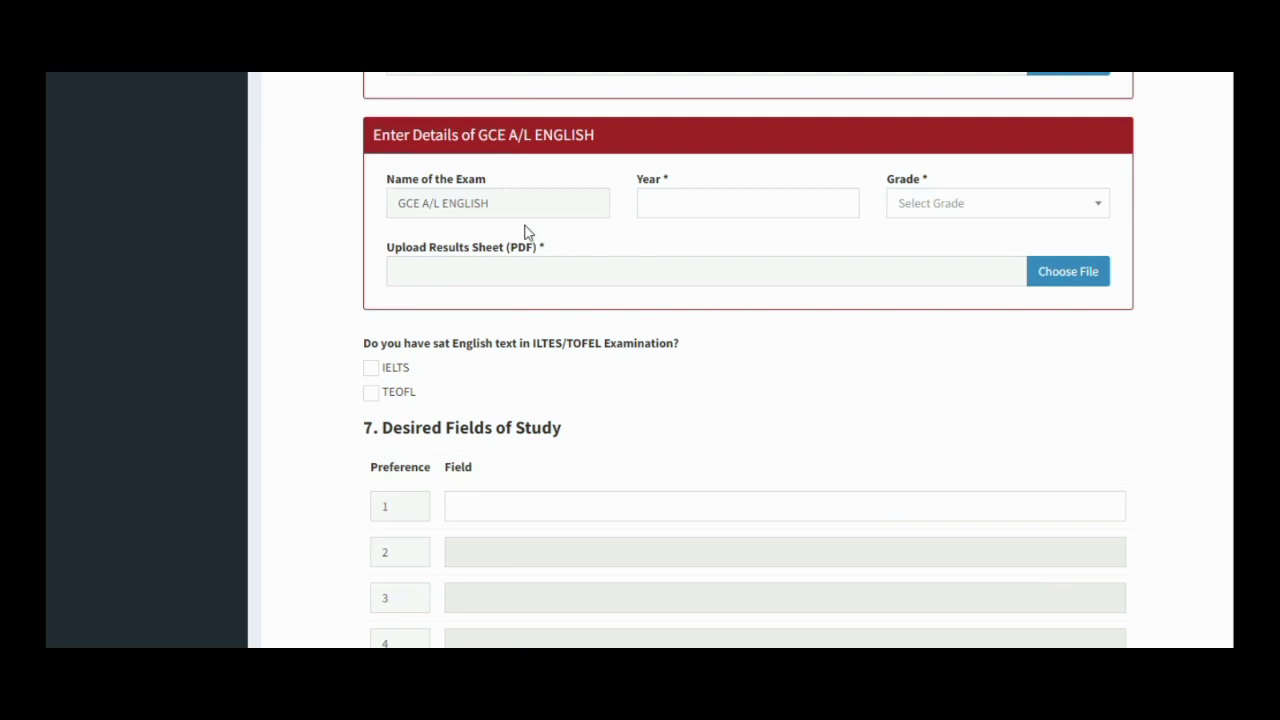
# - Record A/L English year 2020 with grade C
pyautogui.click(662, 207)
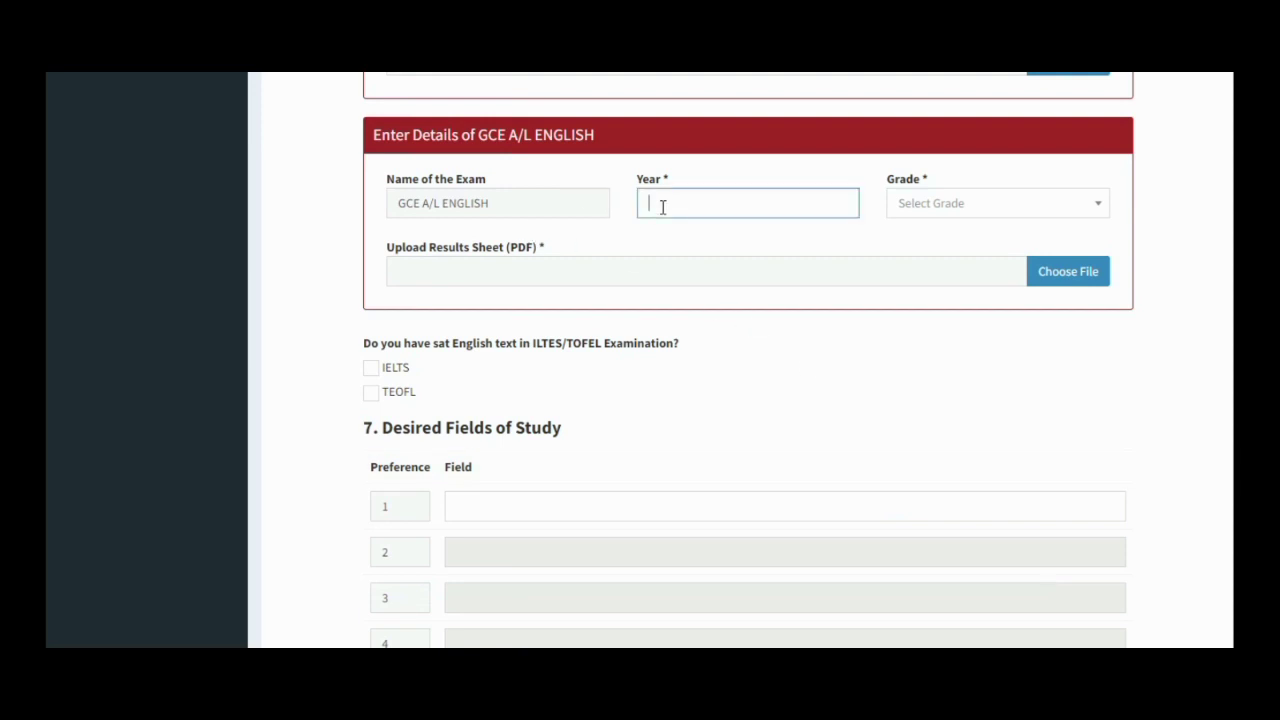
pyautogui.write('20')
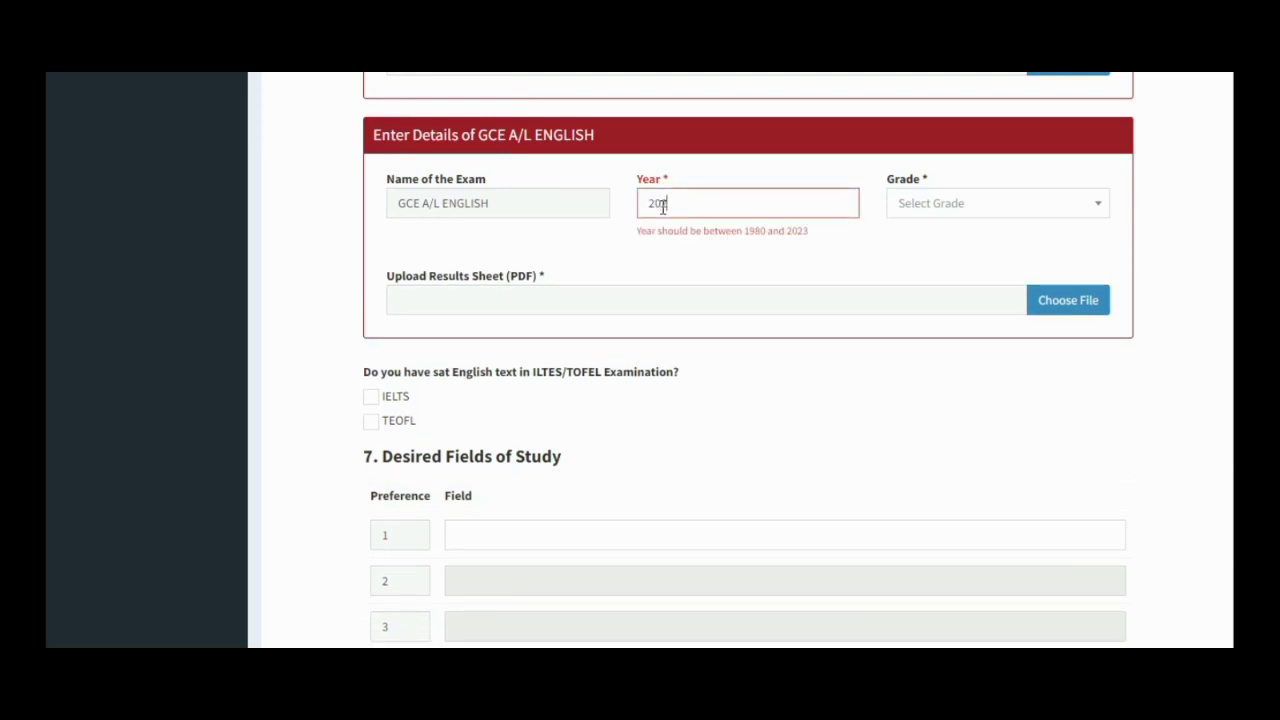
pyautogui.write('20')
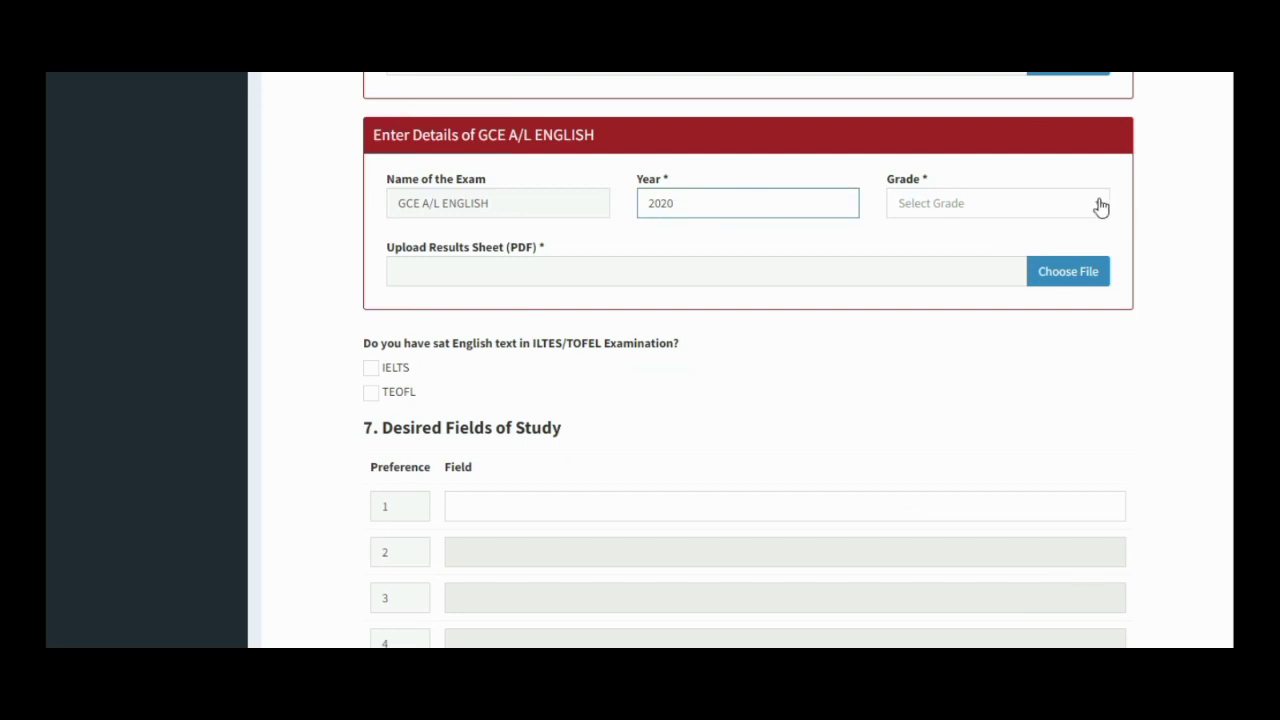
pyautogui.click(1100, 206)
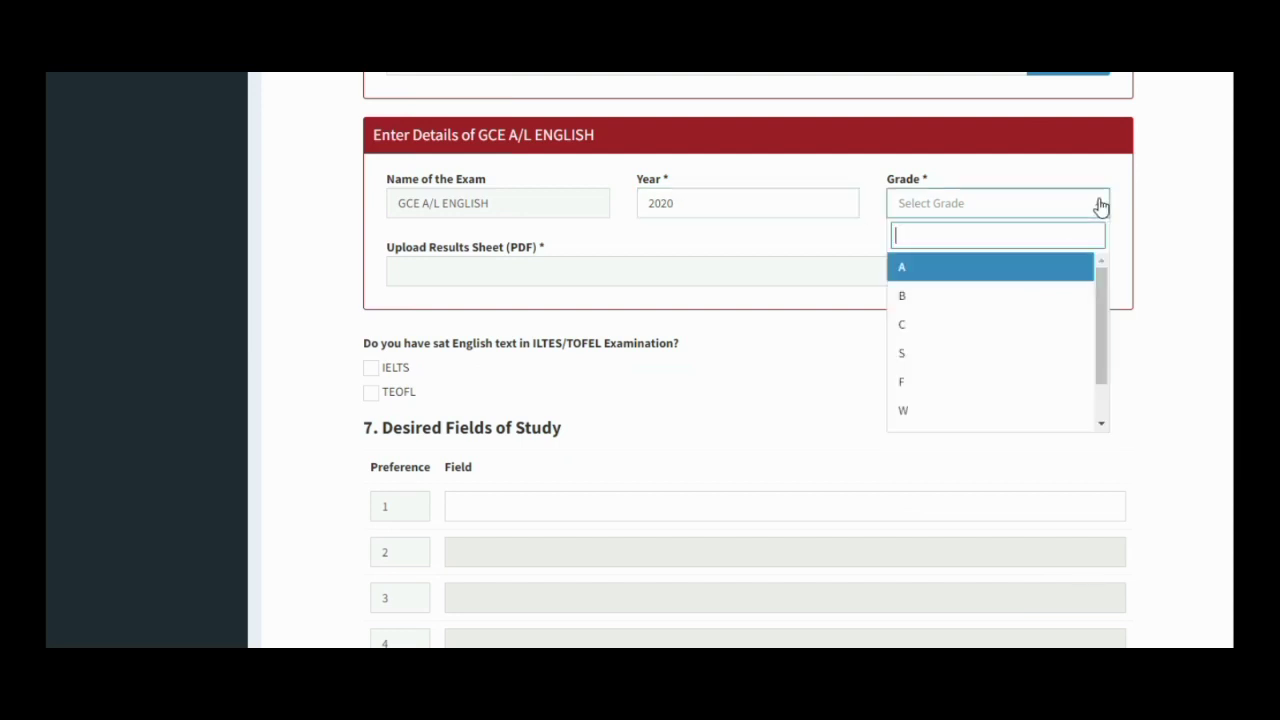
pyautogui.click(980, 326)
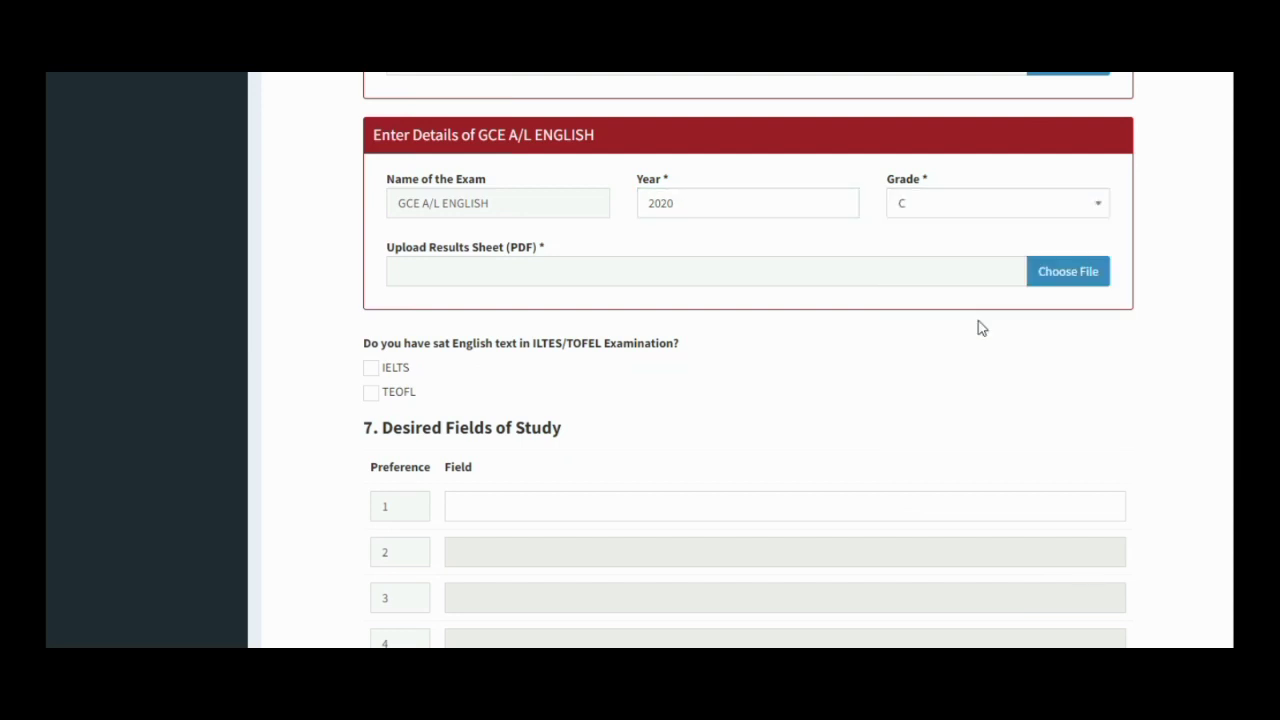
# - Attach MyDoc 08_46_48 as the A/L English results sheet
pyautogui.click(1063, 277)
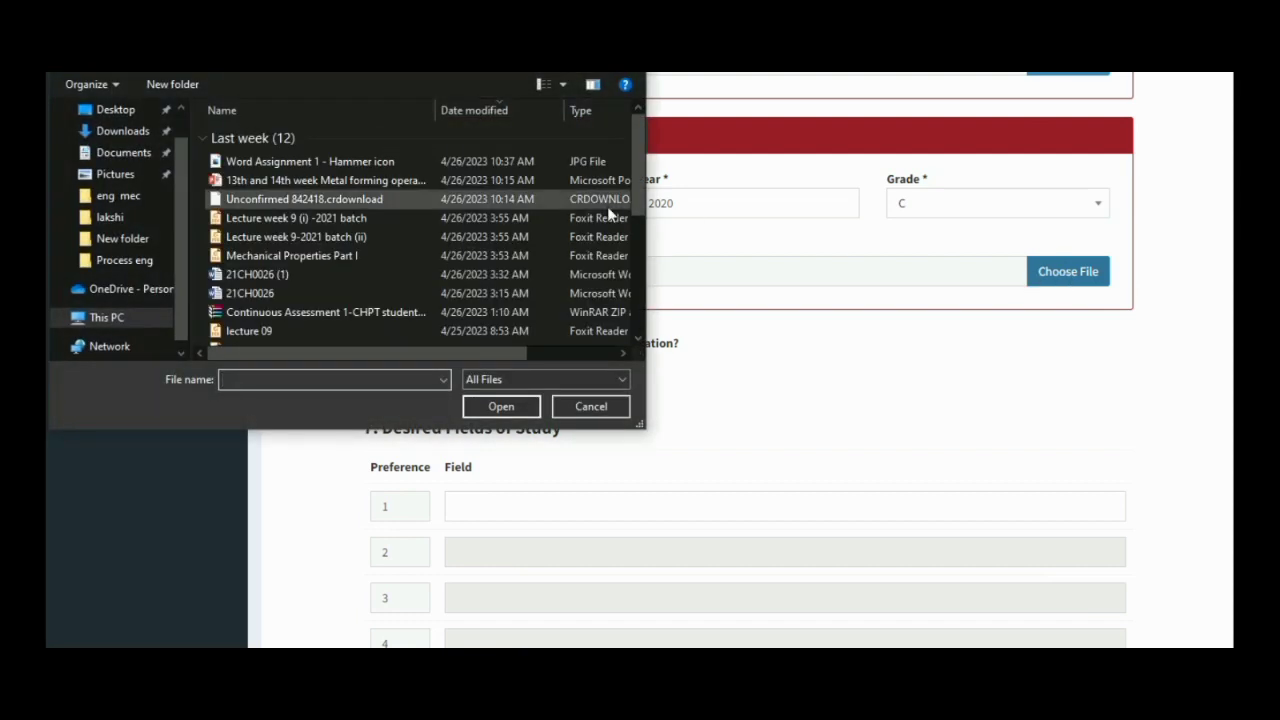
pyautogui.click(640, 308)
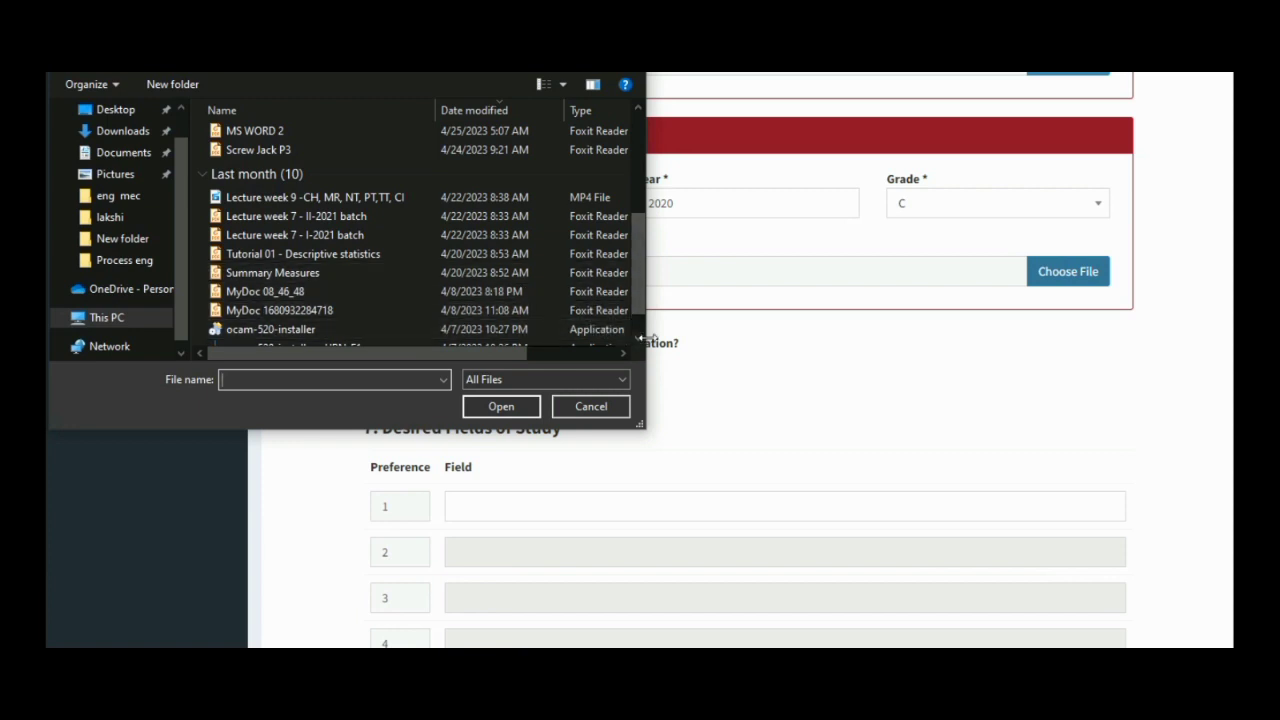
pyautogui.click(638, 338)
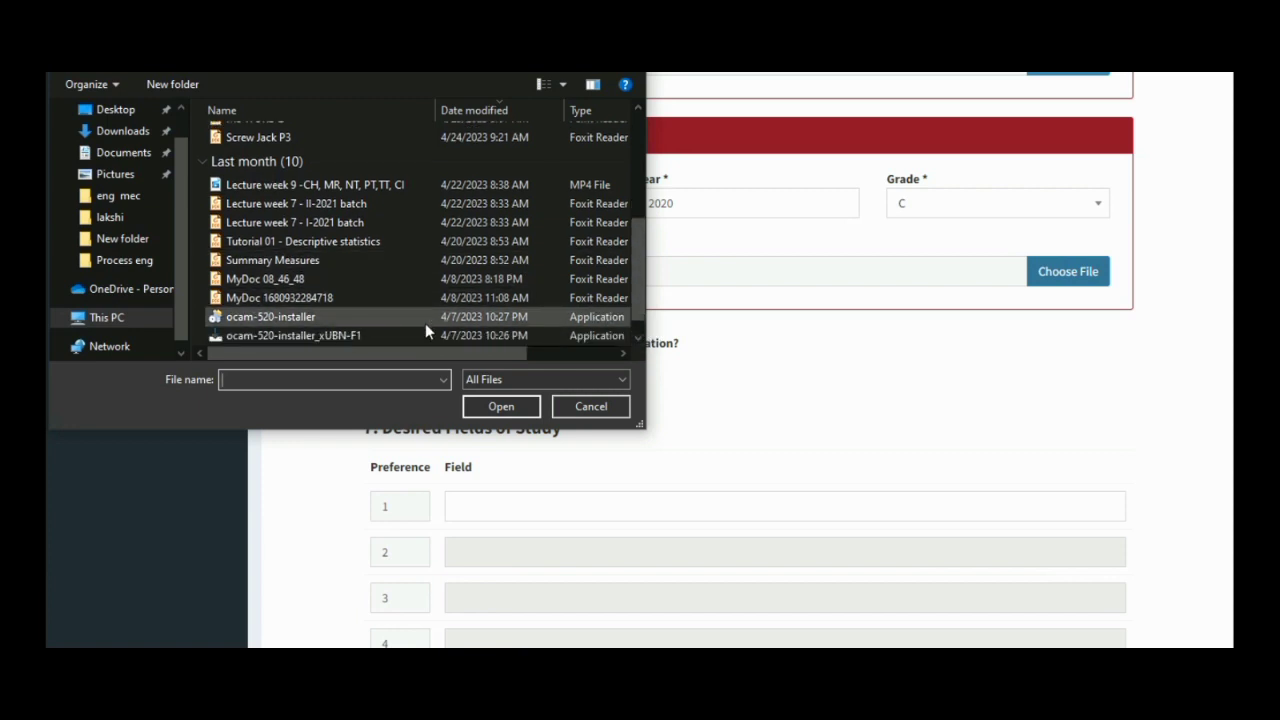
pyautogui.click(424, 285)
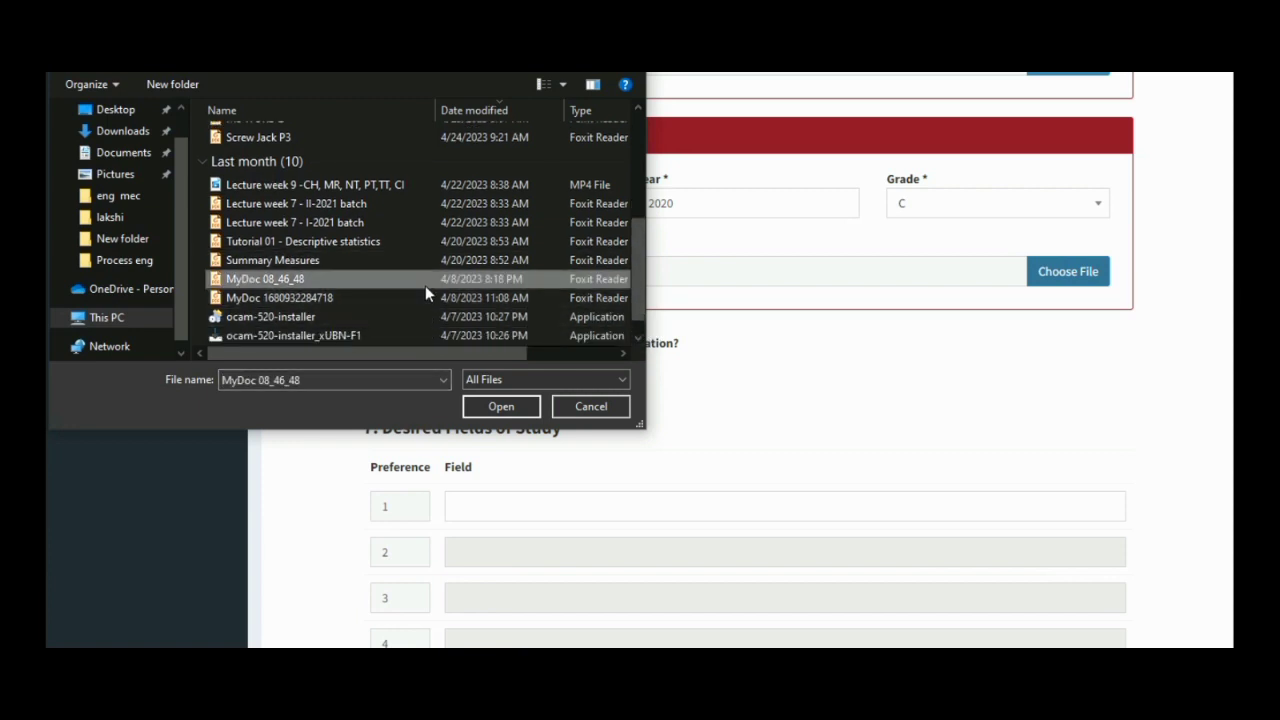
pyautogui.click(510, 406)
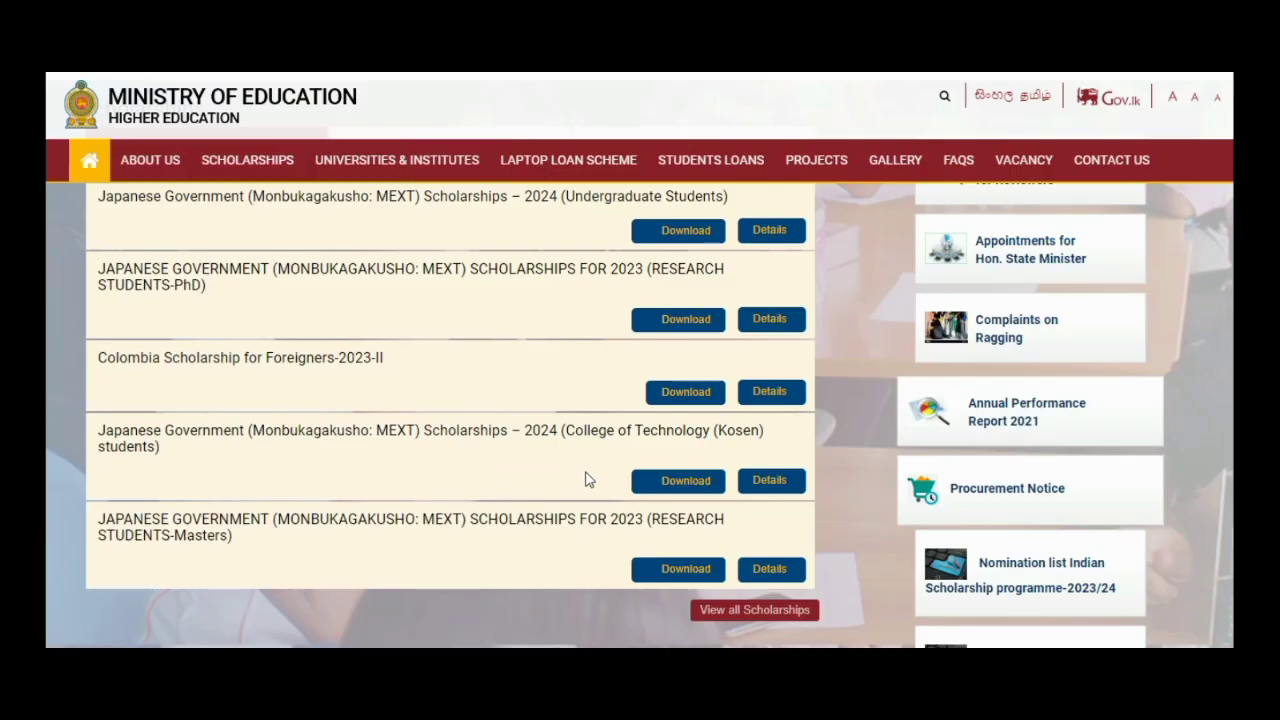
# - Download the 2024 MEXT College of Technology (Kosen) notice PDF from the scholarships list
pyautogui.click(662, 482)
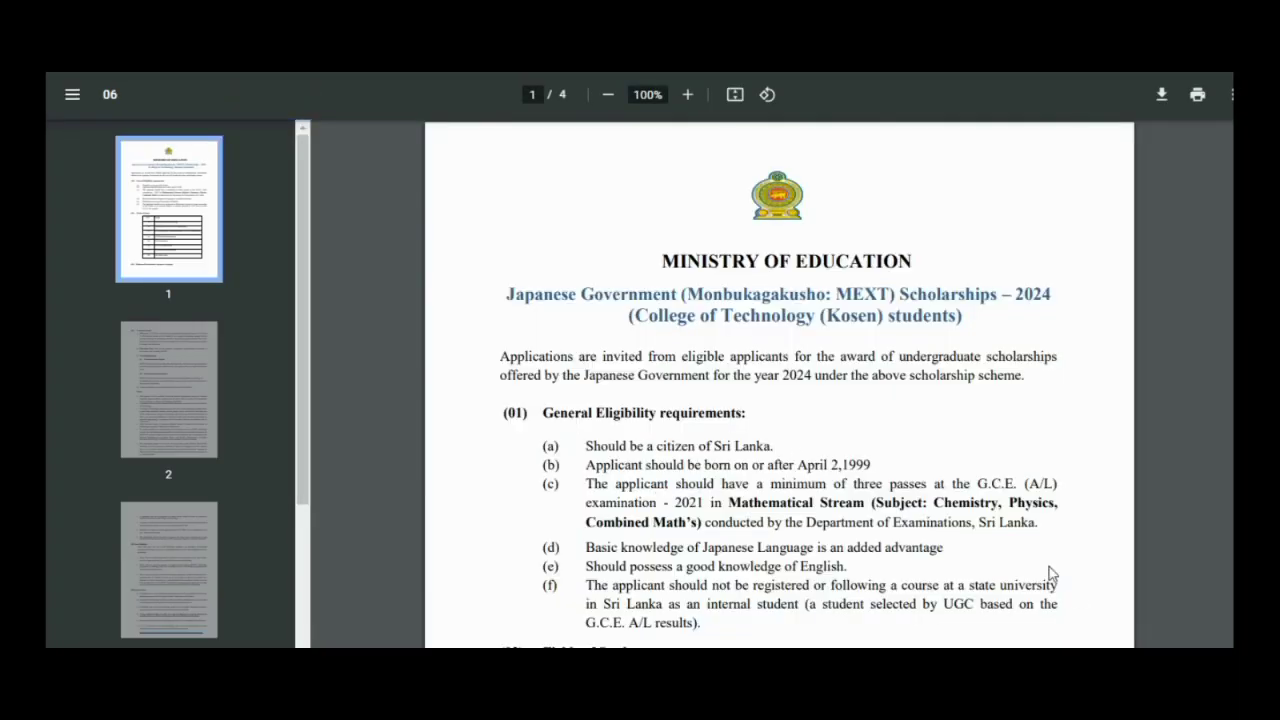
# - Scroll the Kosen notice PDF down to its eligibility requirements and Fields of Study table
pyautogui.scroll(-4, 780, 383)
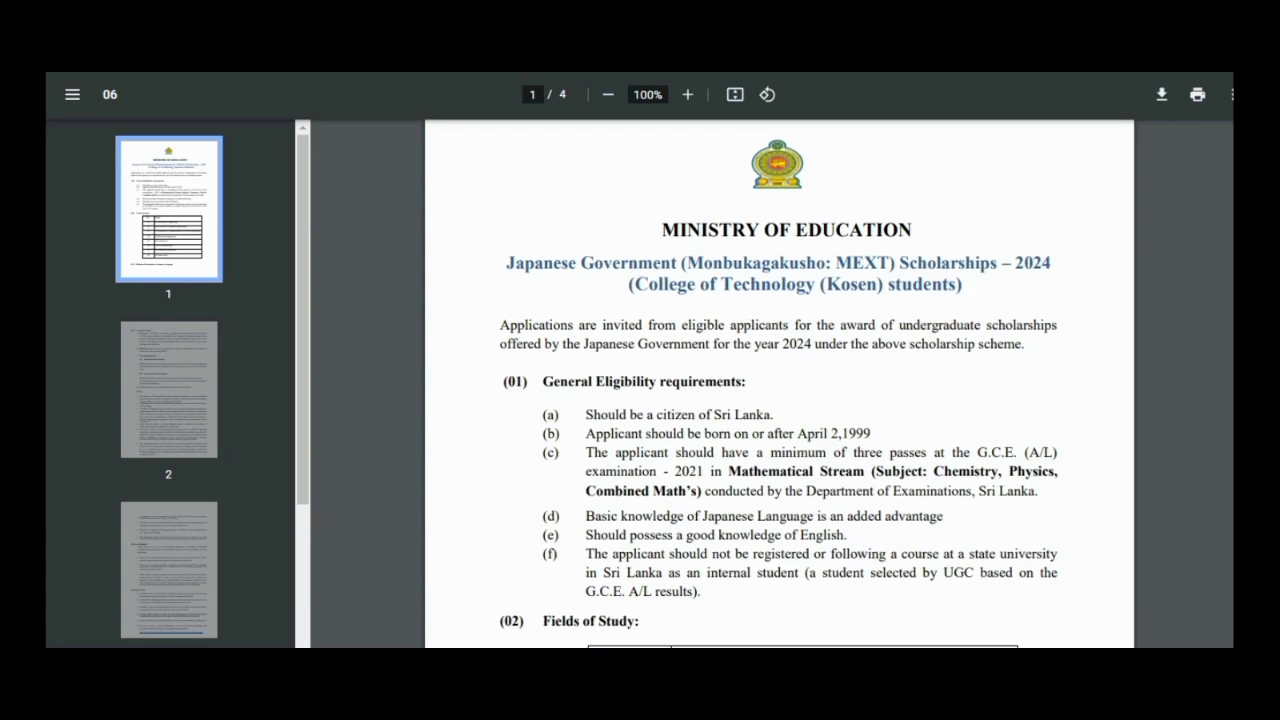
pyautogui.scroll(-1, 817, 427)
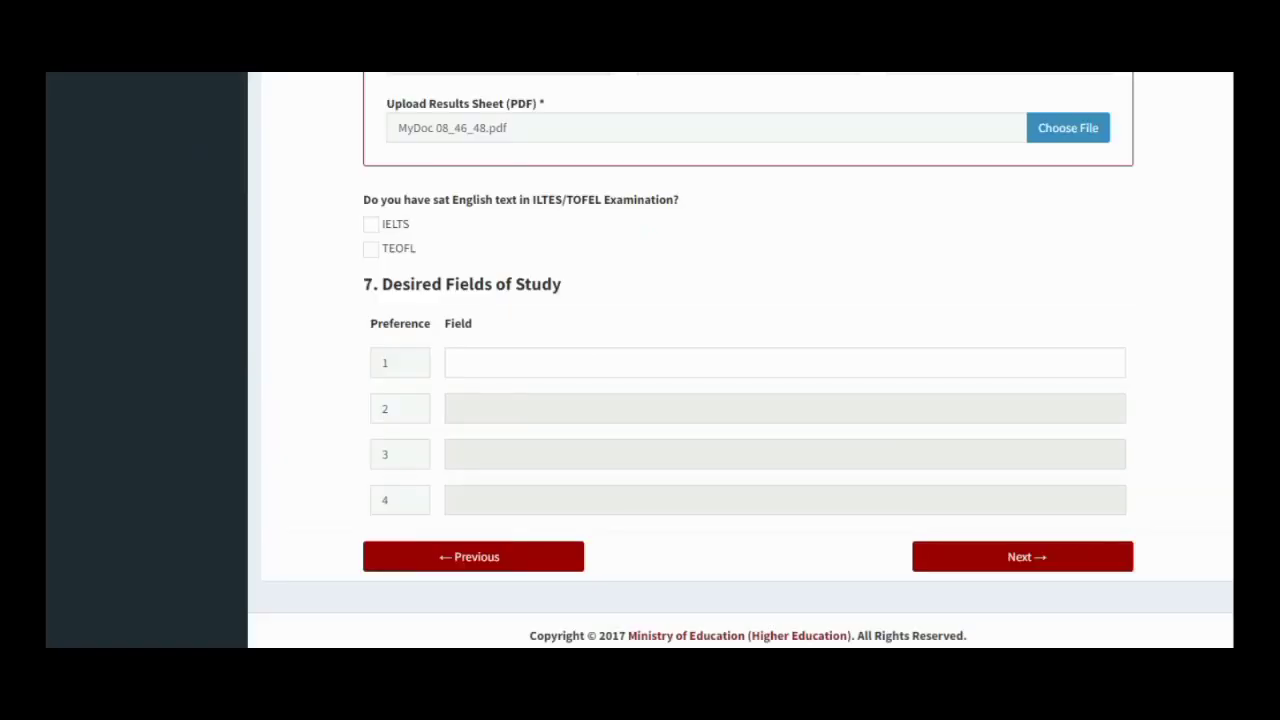
# - Enter MECHANICAL ENGINEERING as Field 1 and CIVIL ENGINEERING as Field 2, then proceed to General Information
pyautogui.click(482, 362)
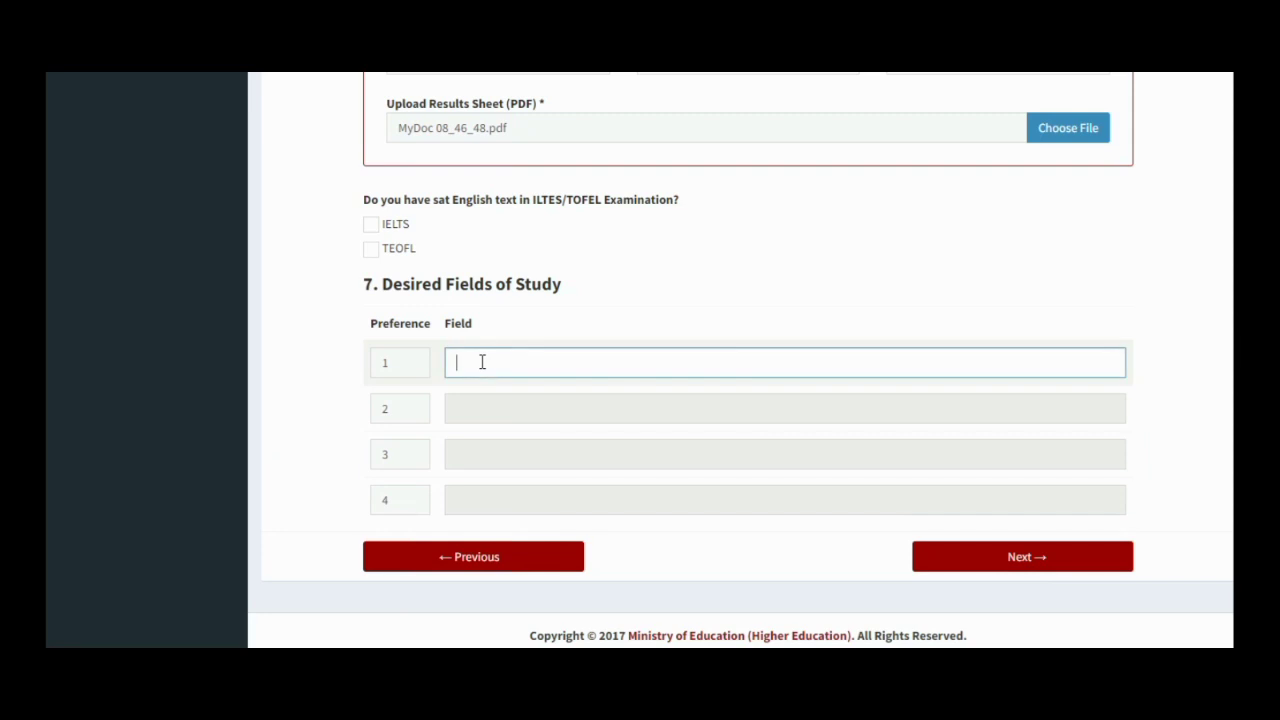
pyautogui.write('MECH')
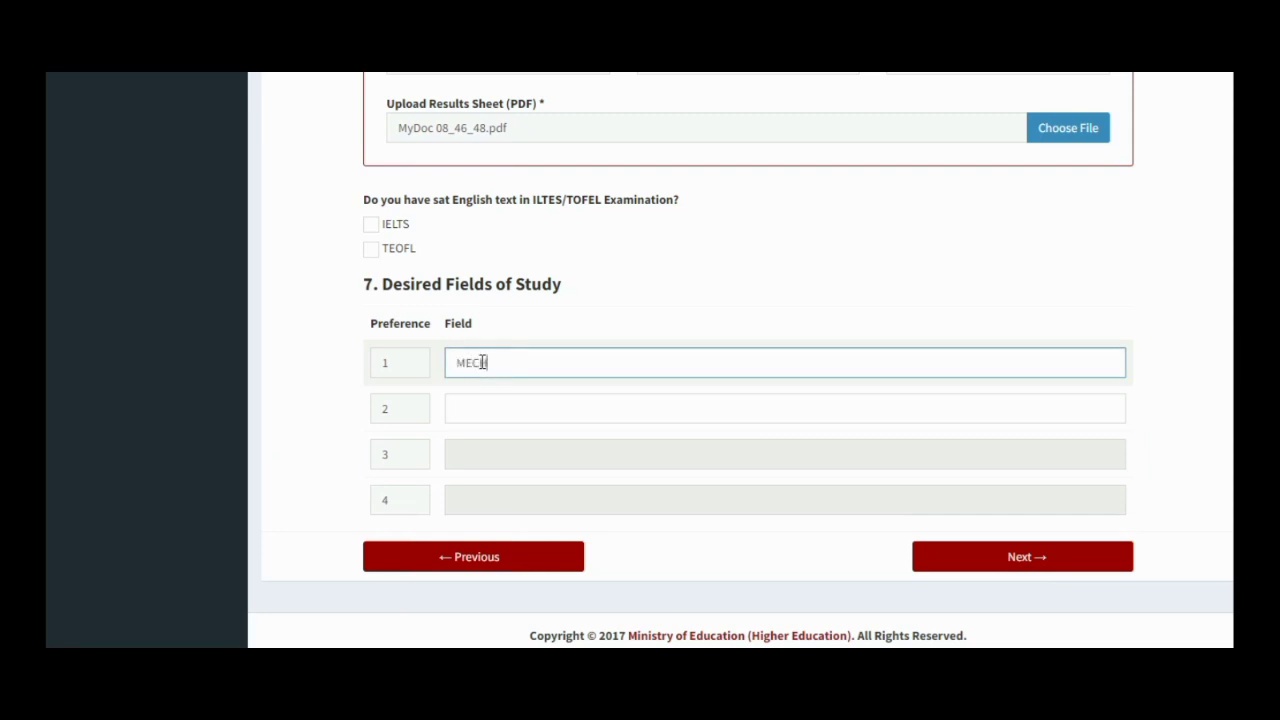
pyautogui.write('ANICAL ENGINEERING')
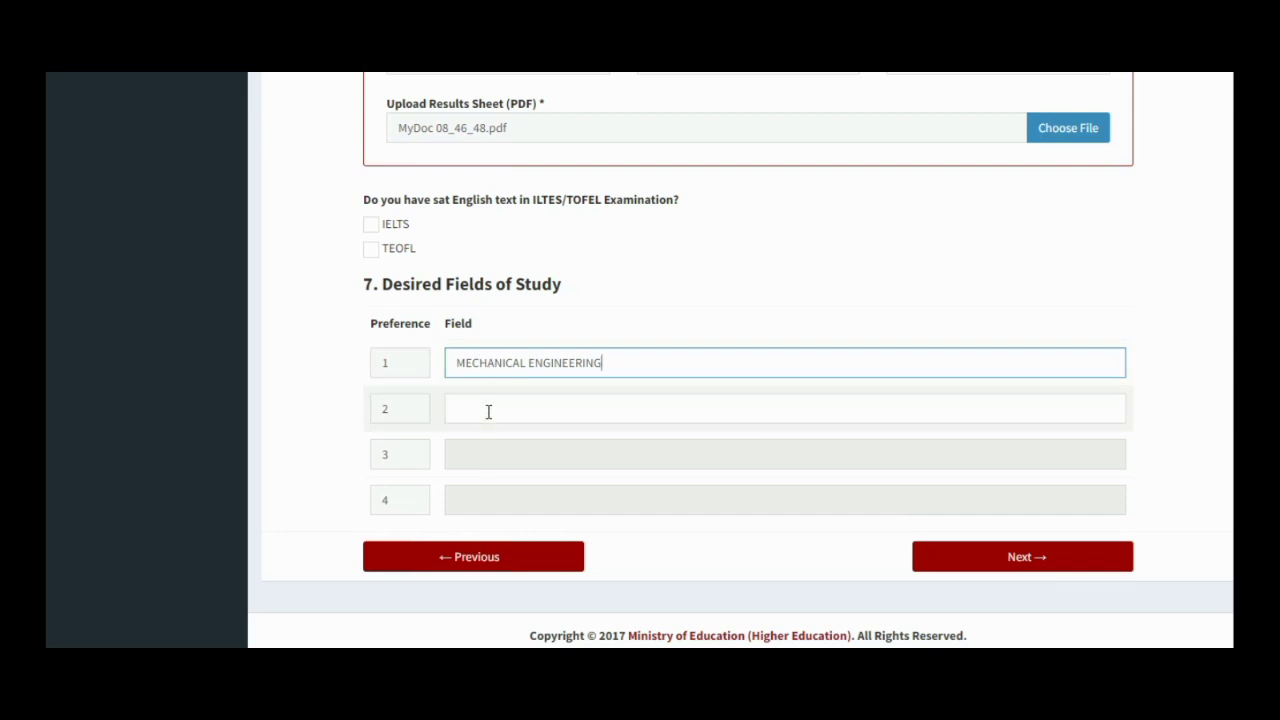
pyautogui.click(488, 411)
pyautogui.write('CIV')
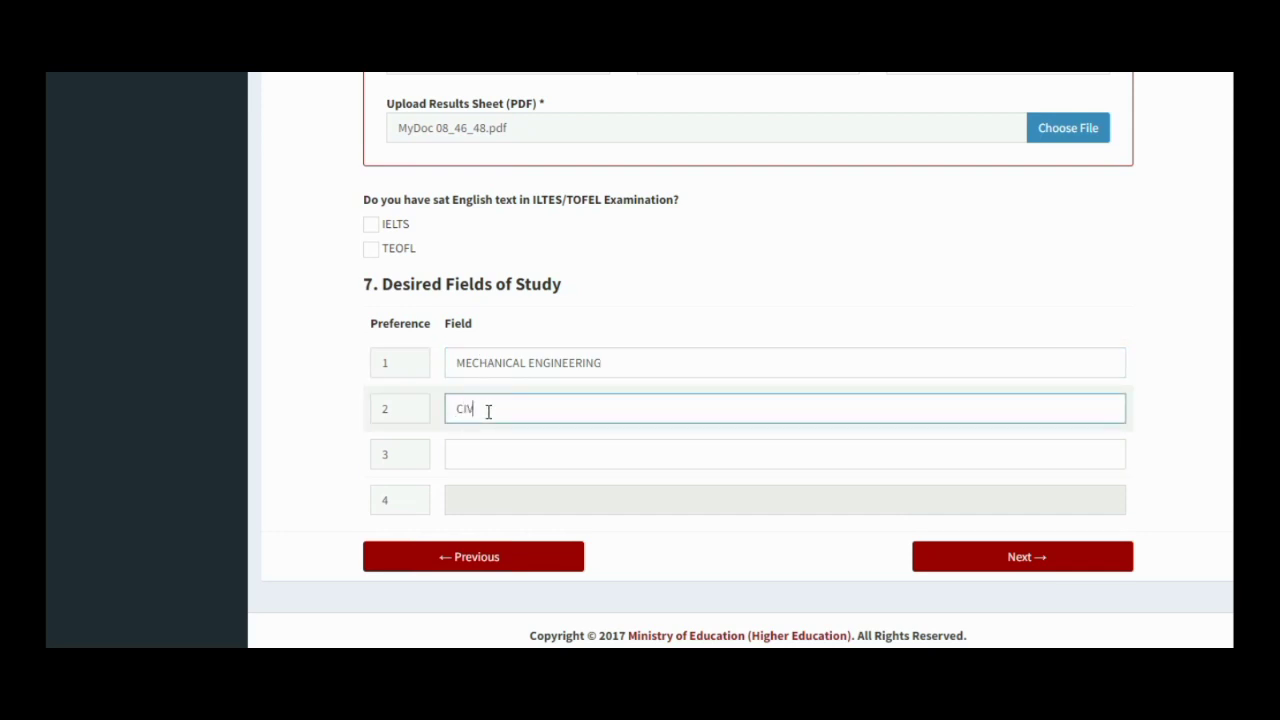
pyautogui.write('IL ENGINEERING')
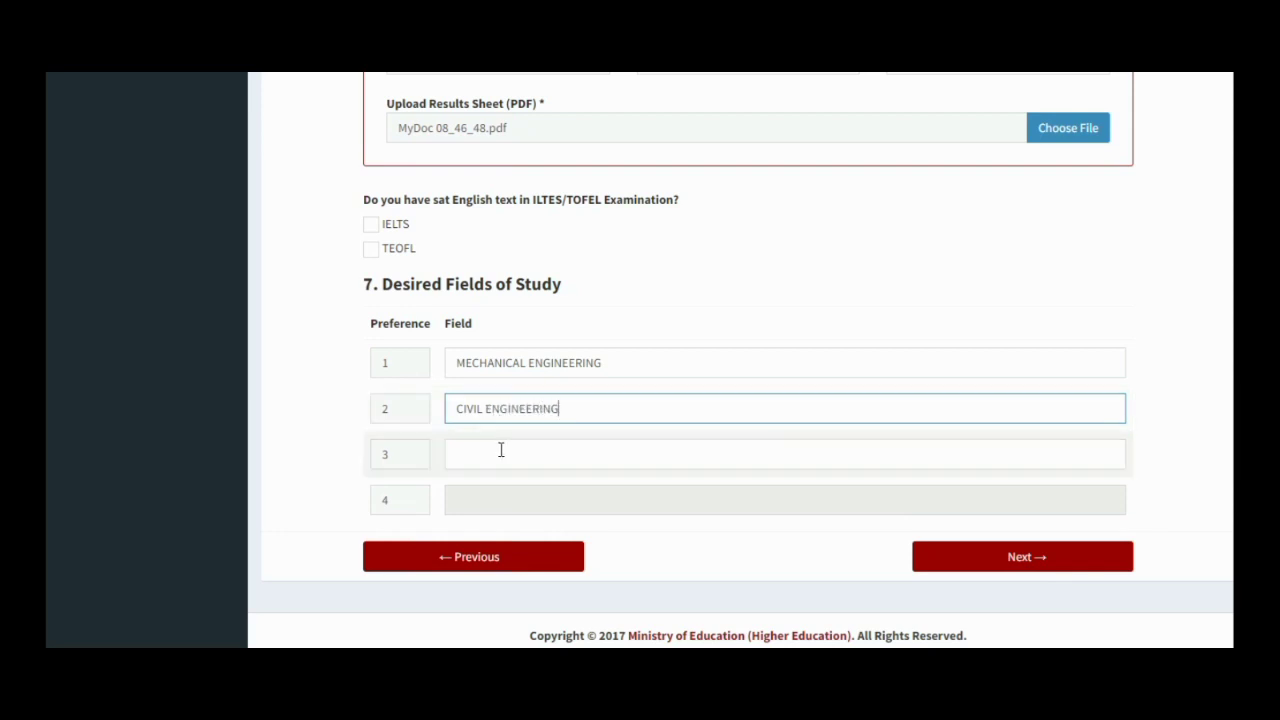
pyautogui.click(501, 452)
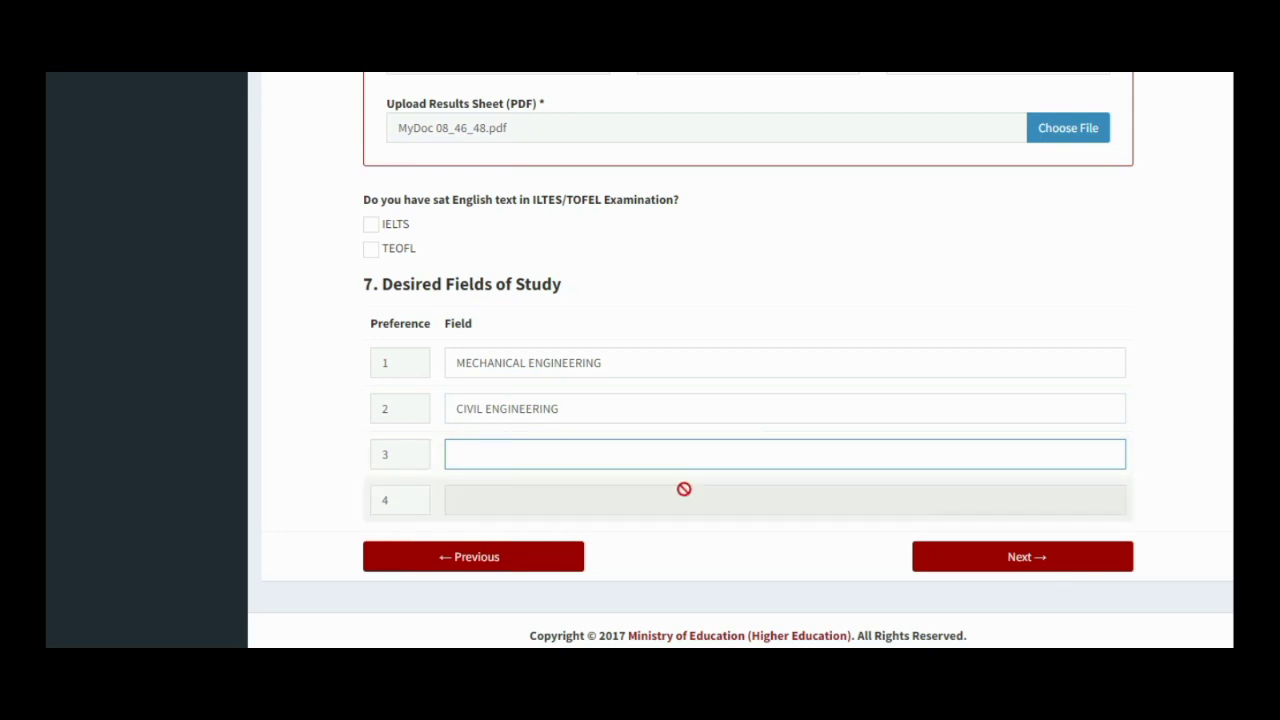
pyautogui.click(986, 560)
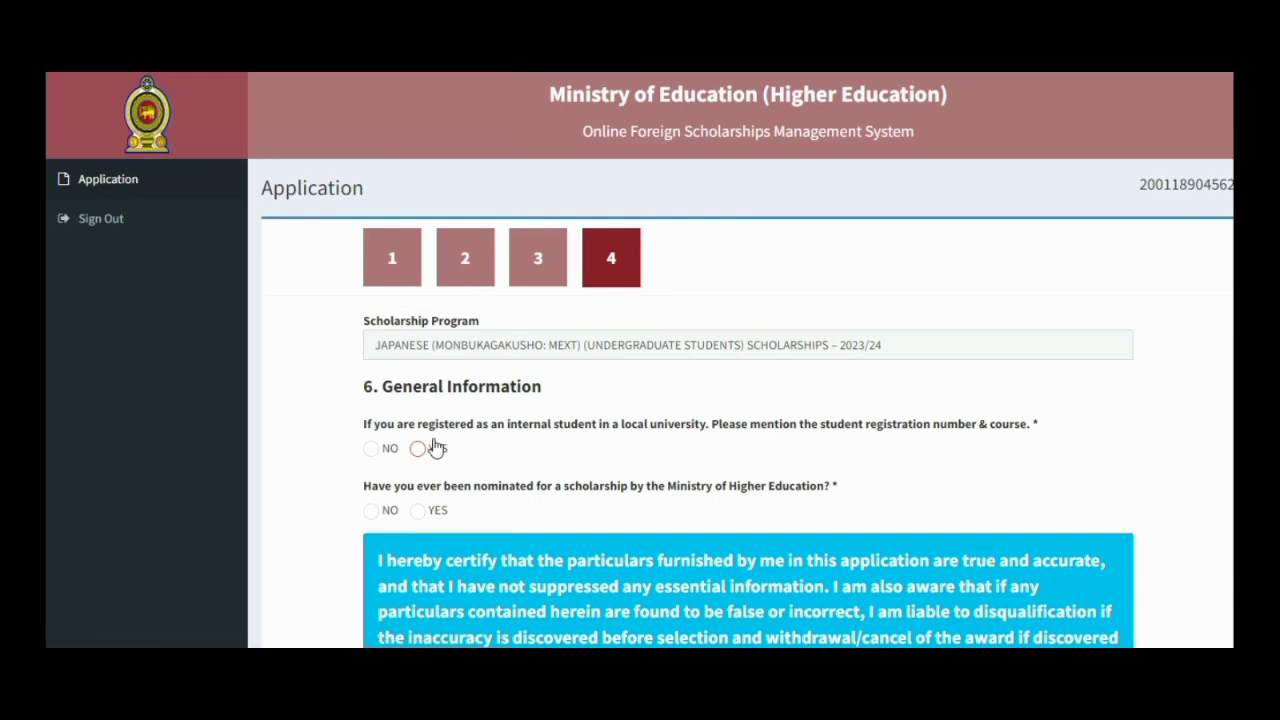
# - Answer NO to both the local university registration and previous nomination questions
pyautogui.click(374, 450)
pyautogui.click(371, 511)
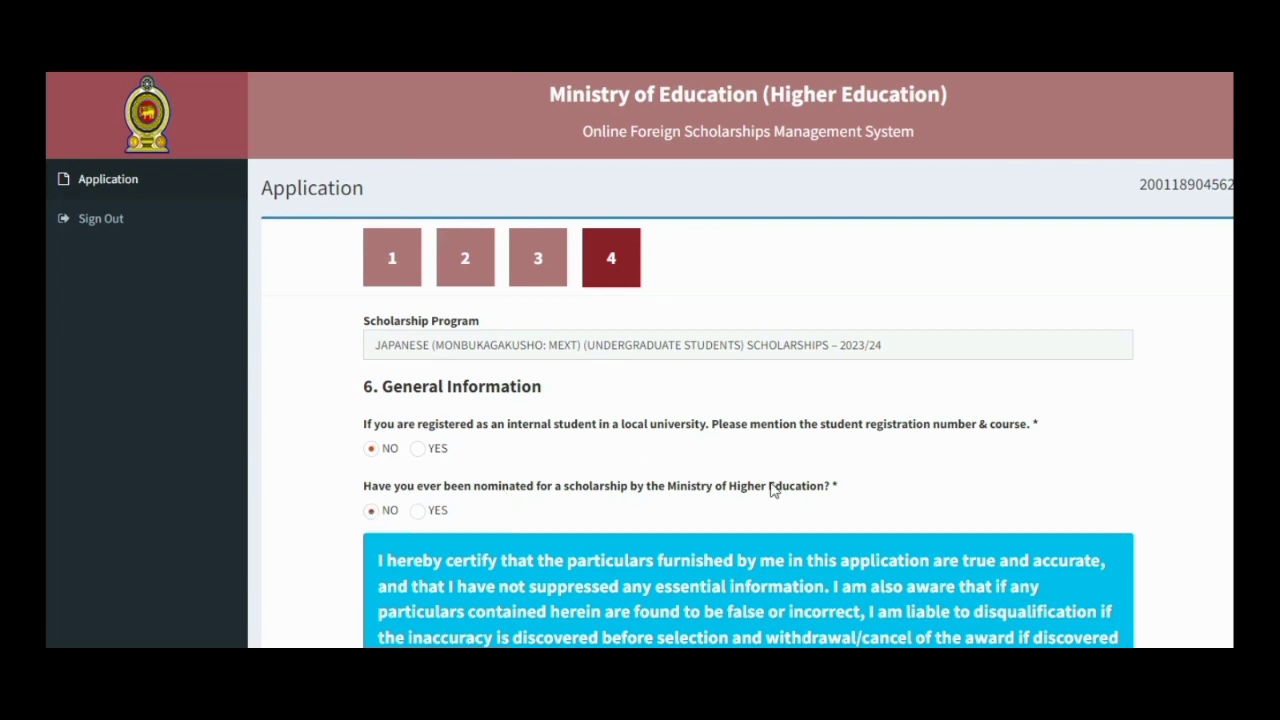